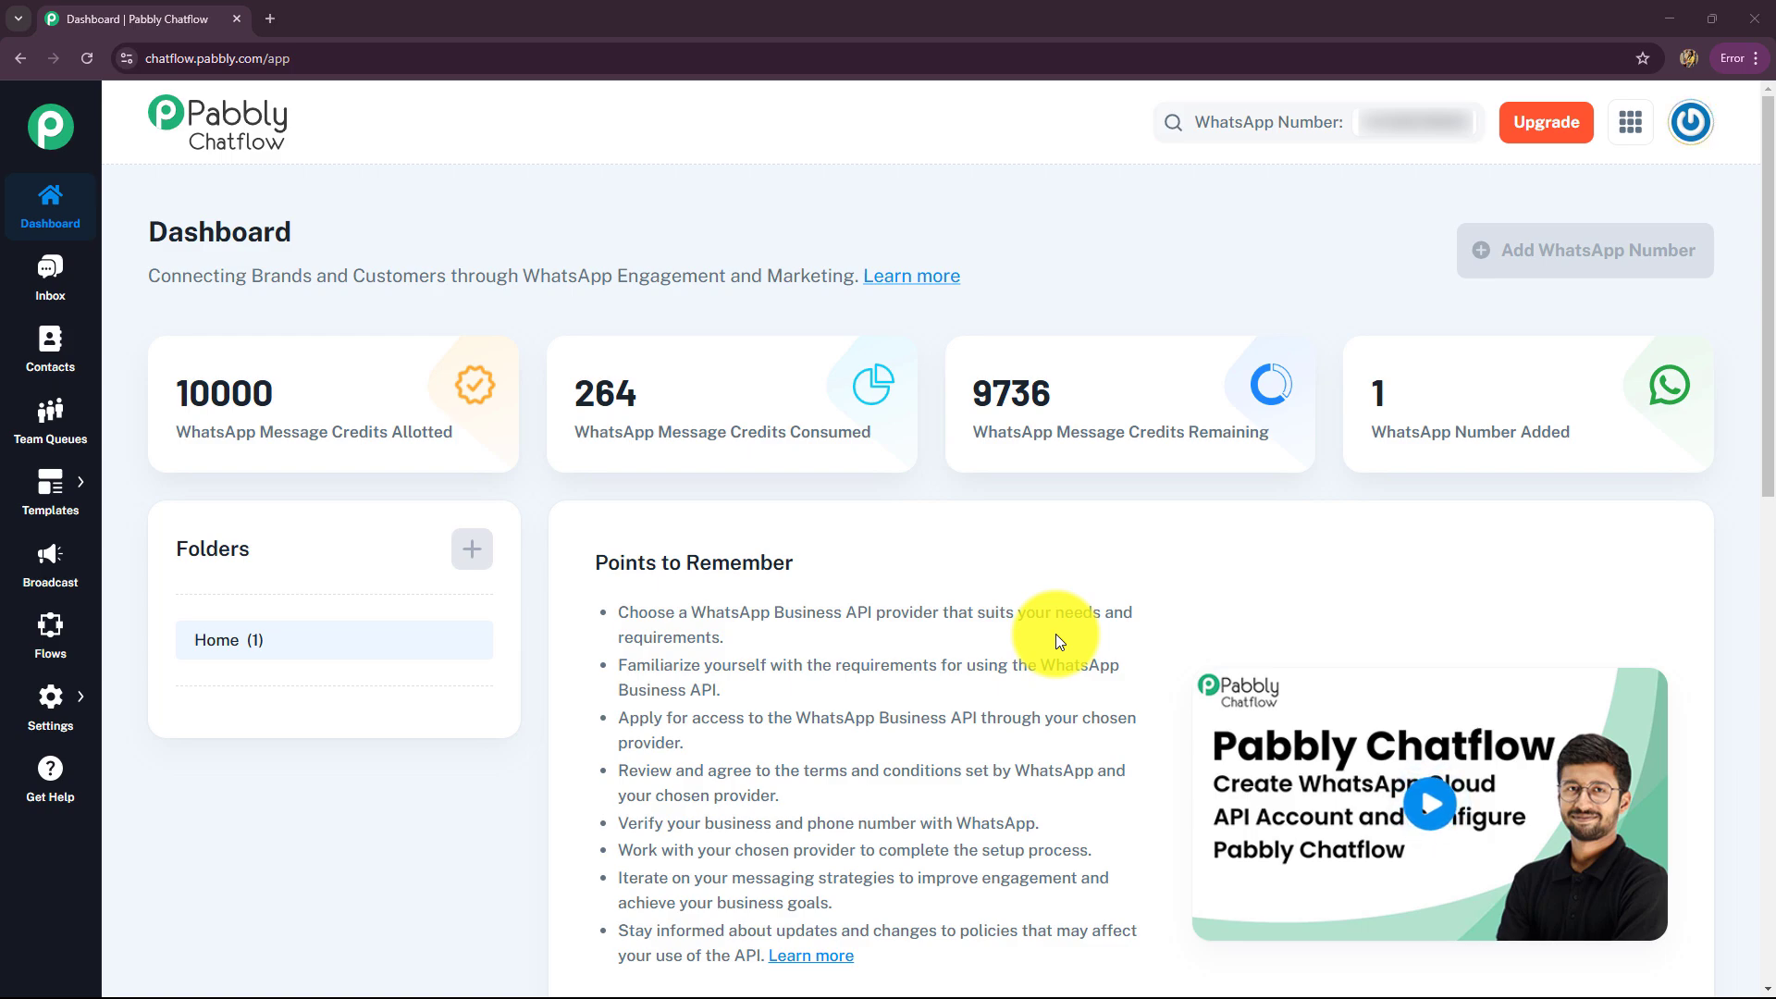
Open the Inbox from the sidebar to list all chats, leaving none selected.
{"action": "scroll", "coordinate": [1024, 666], "scroll_direction": "down", "scroll_amount": 10}
{"action": "scroll", "coordinate": [1021, 686], "scroll_direction": "up", "scroll_amount": 6}
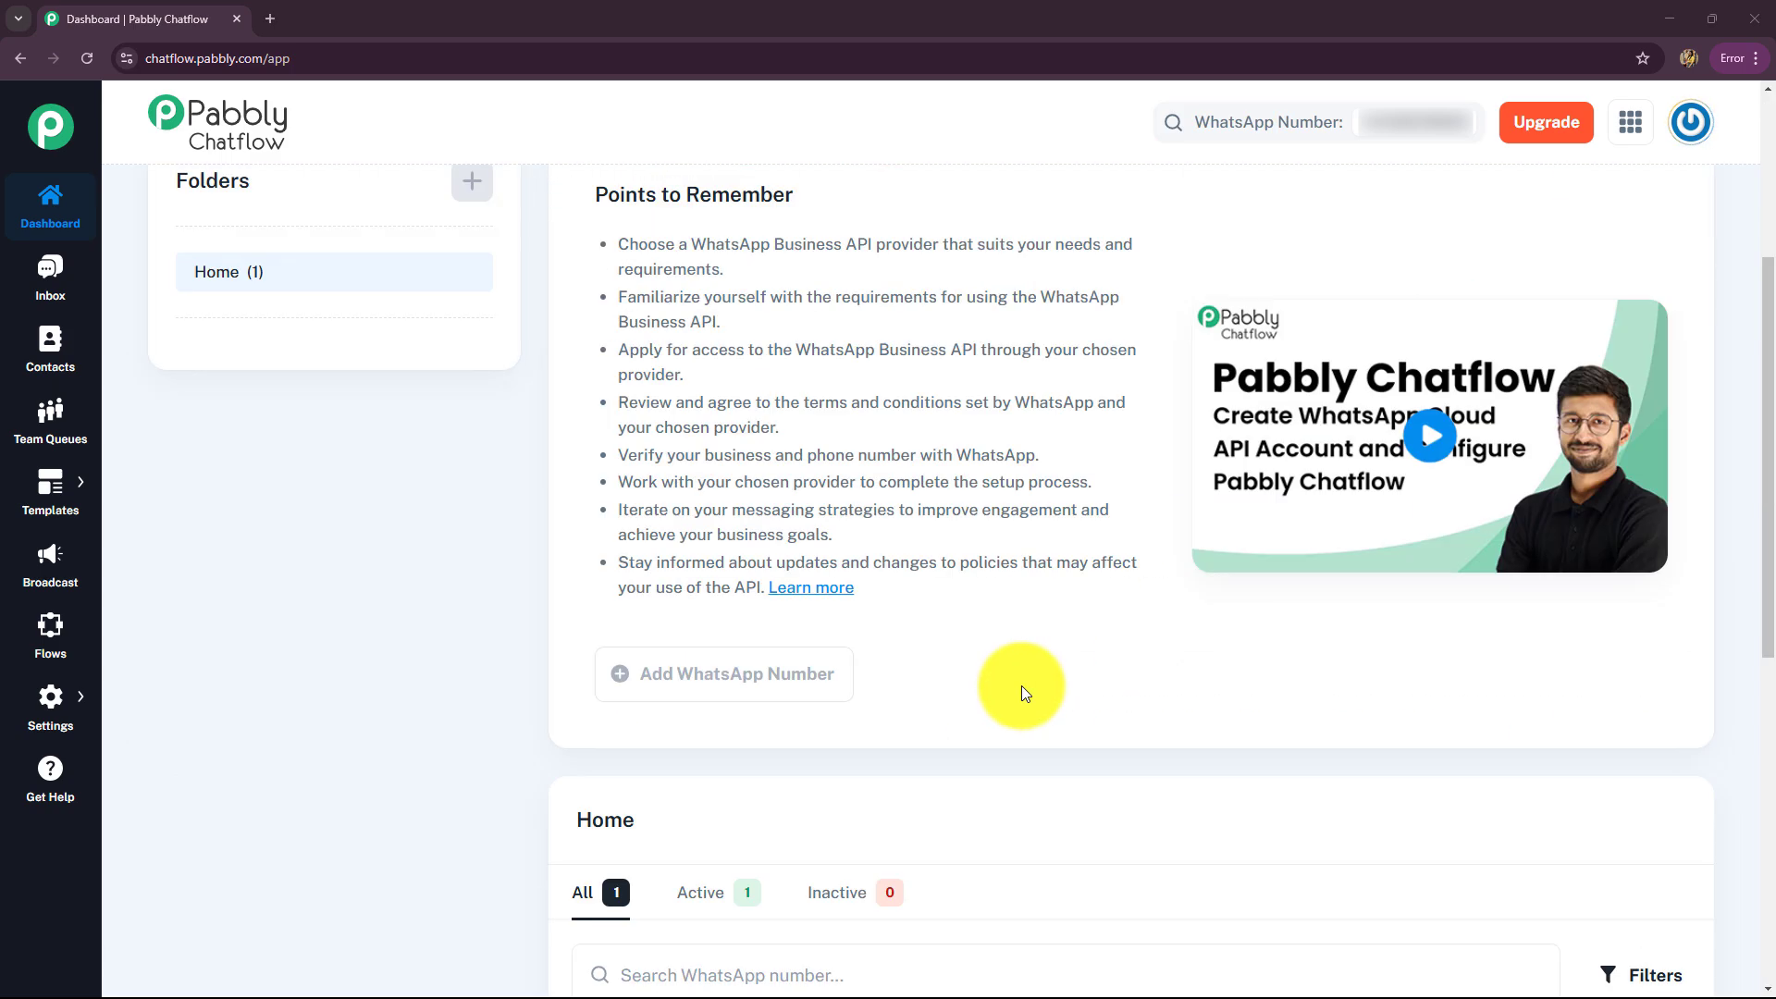
{"action": "scroll", "coordinate": [1021, 686], "scroll_direction": "up", "scroll_amount": 4}
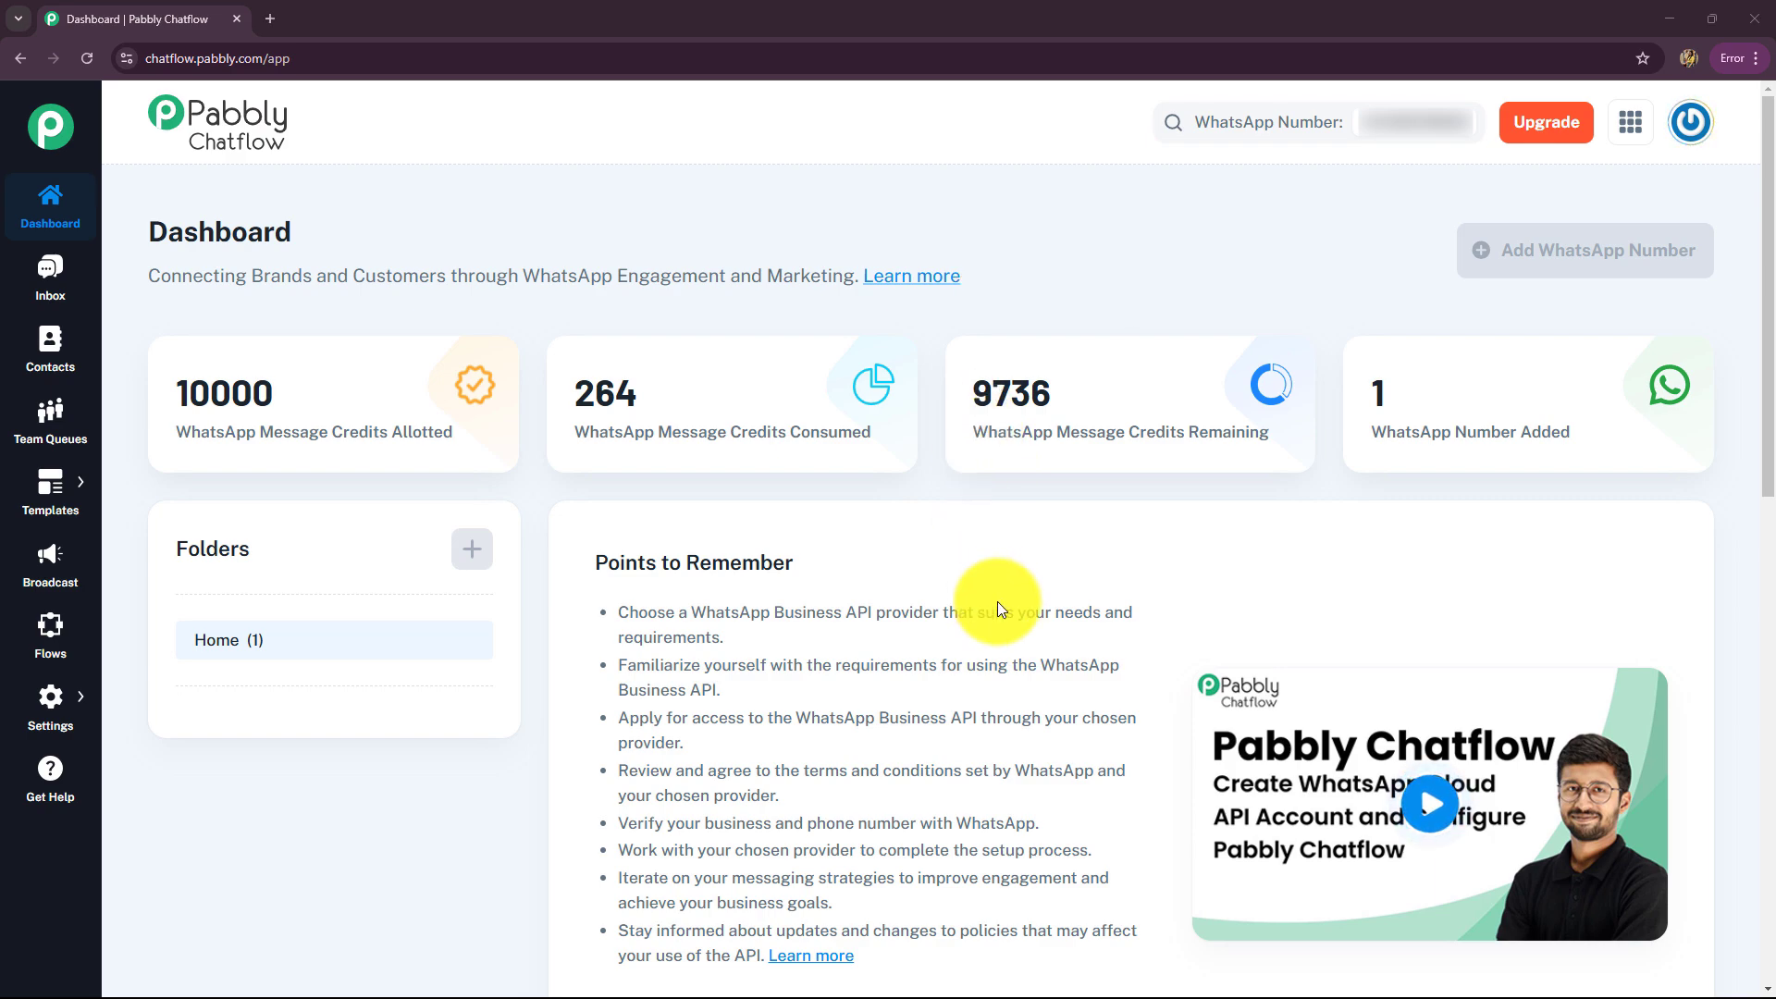
{"action": "left_click", "coordinate": [46, 278]}
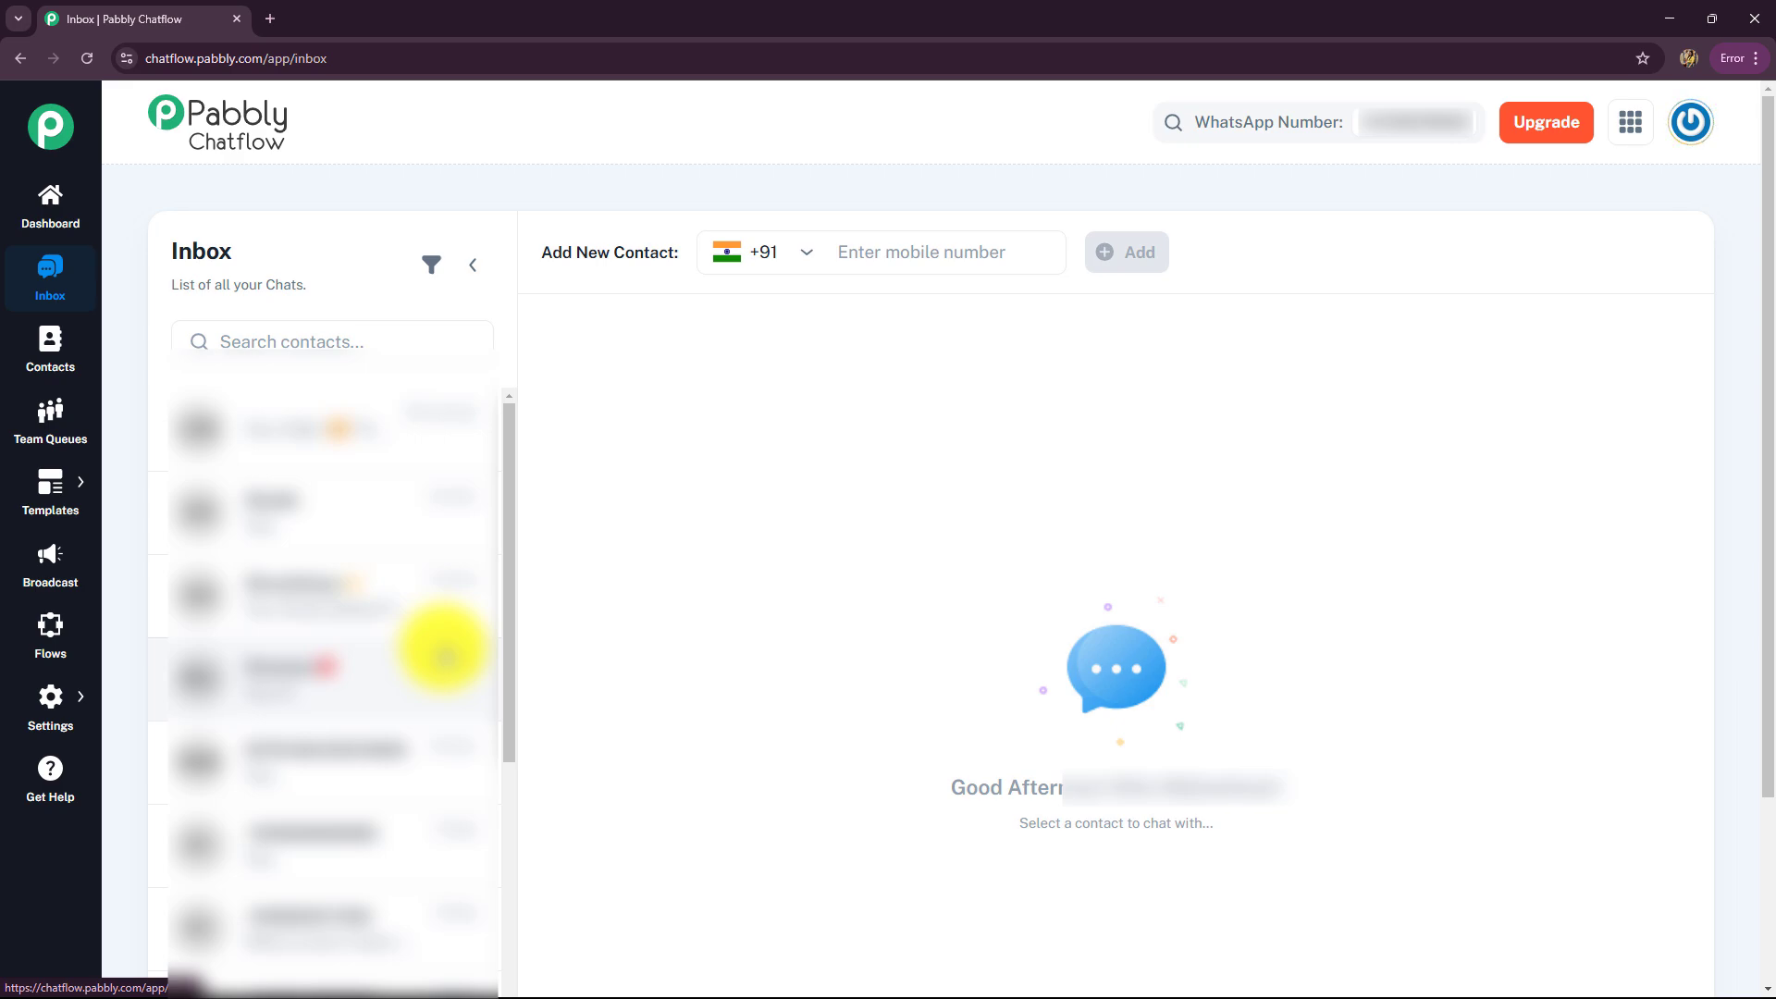
Review the Java course buyer's chat history, then go to the Contacts page with 47 contacts.
{"action": "left_click", "coordinate": [444, 650]}
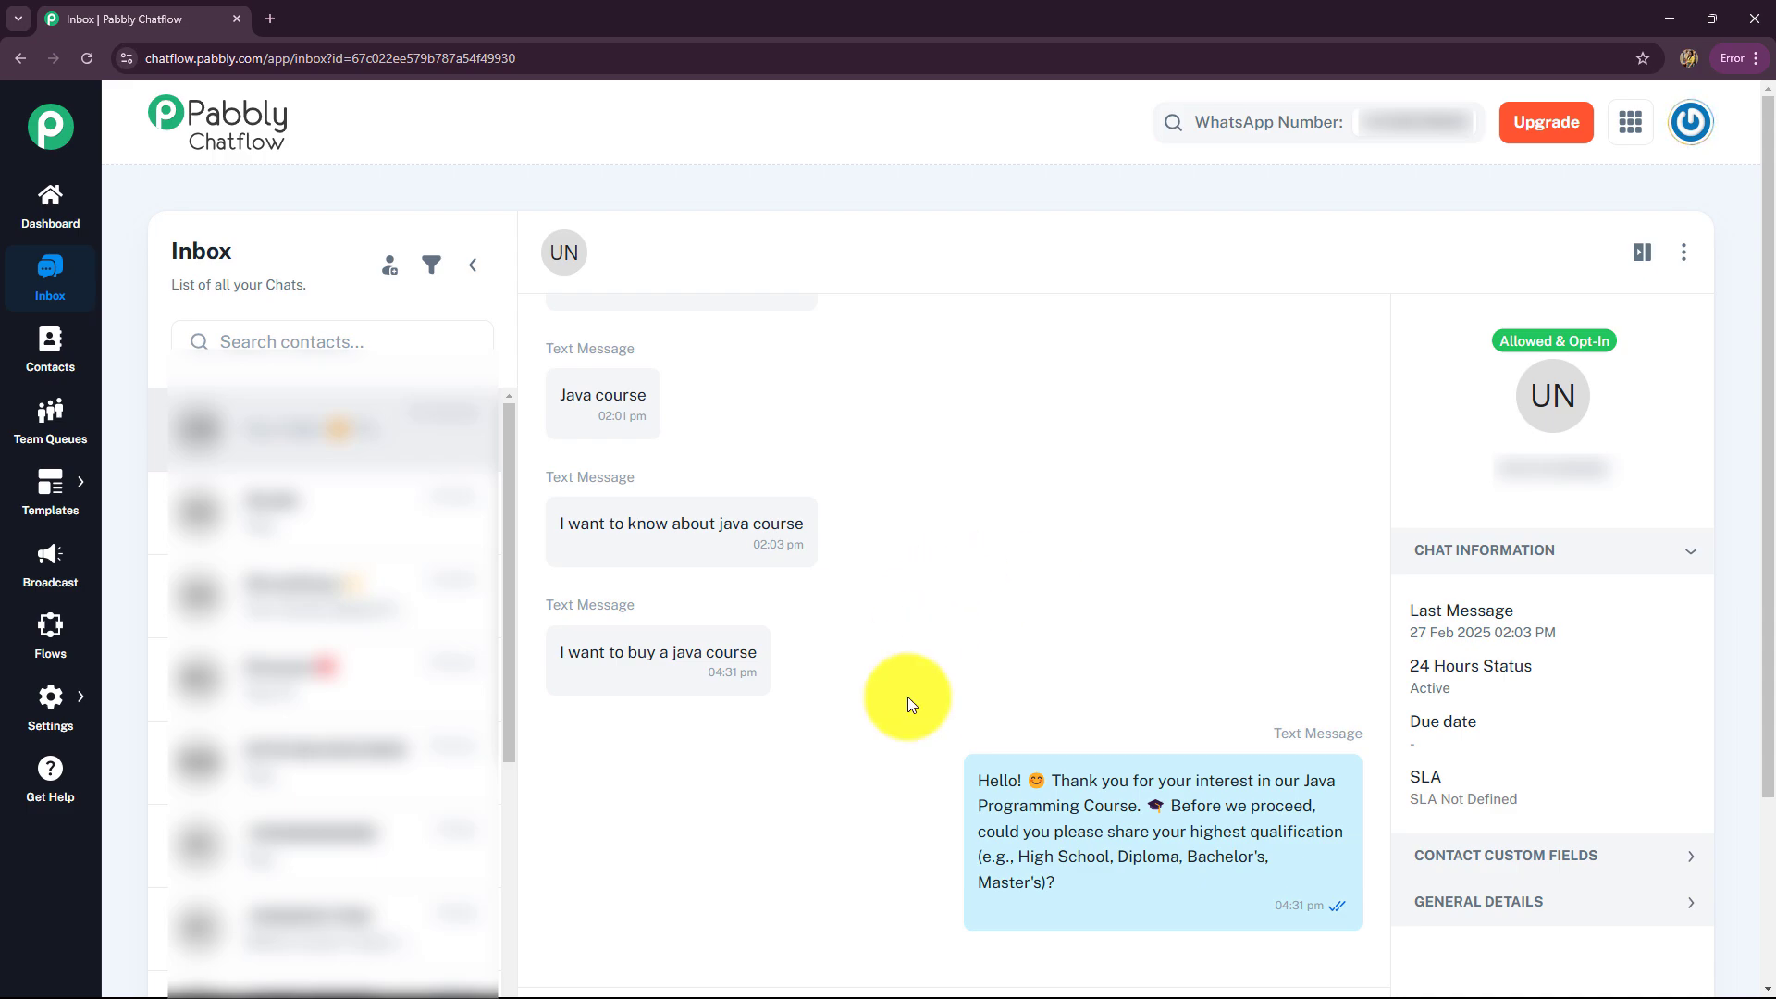
{"action": "mouse_move", "coordinate": [1162, 833]}
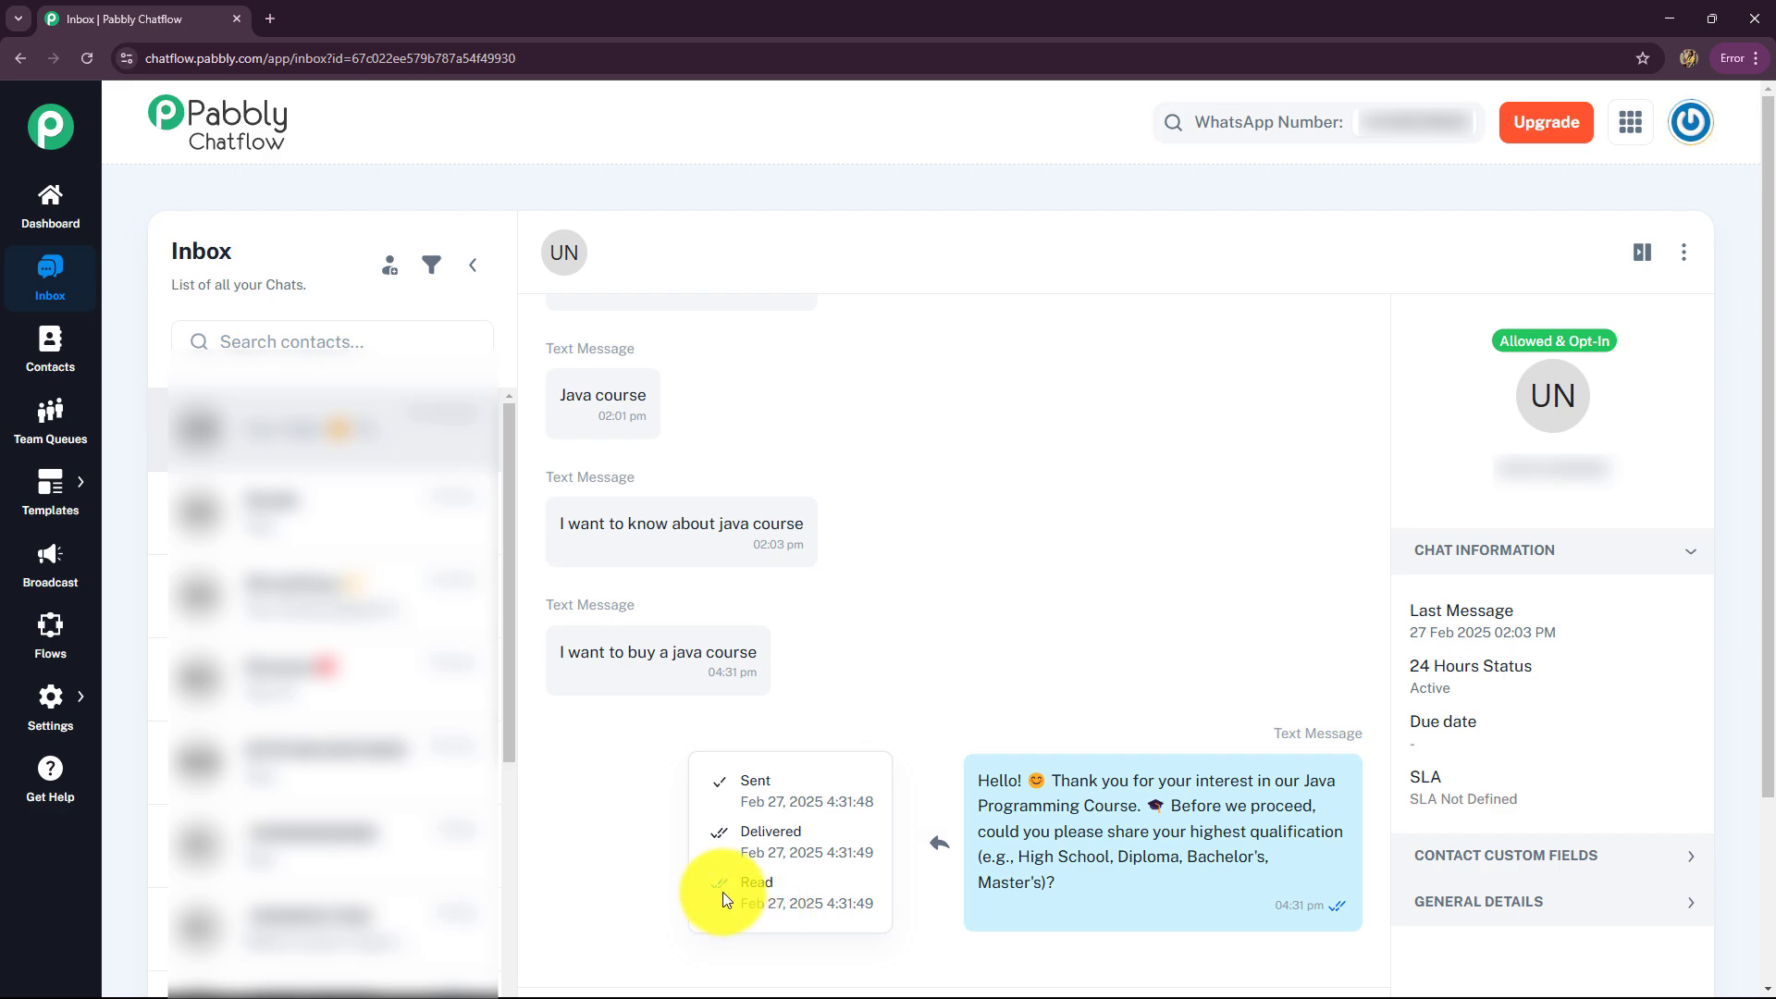
{"action": "scroll", "coordinate": [853, 803], "scroll_direction": "up", "scroll_amount": 2}
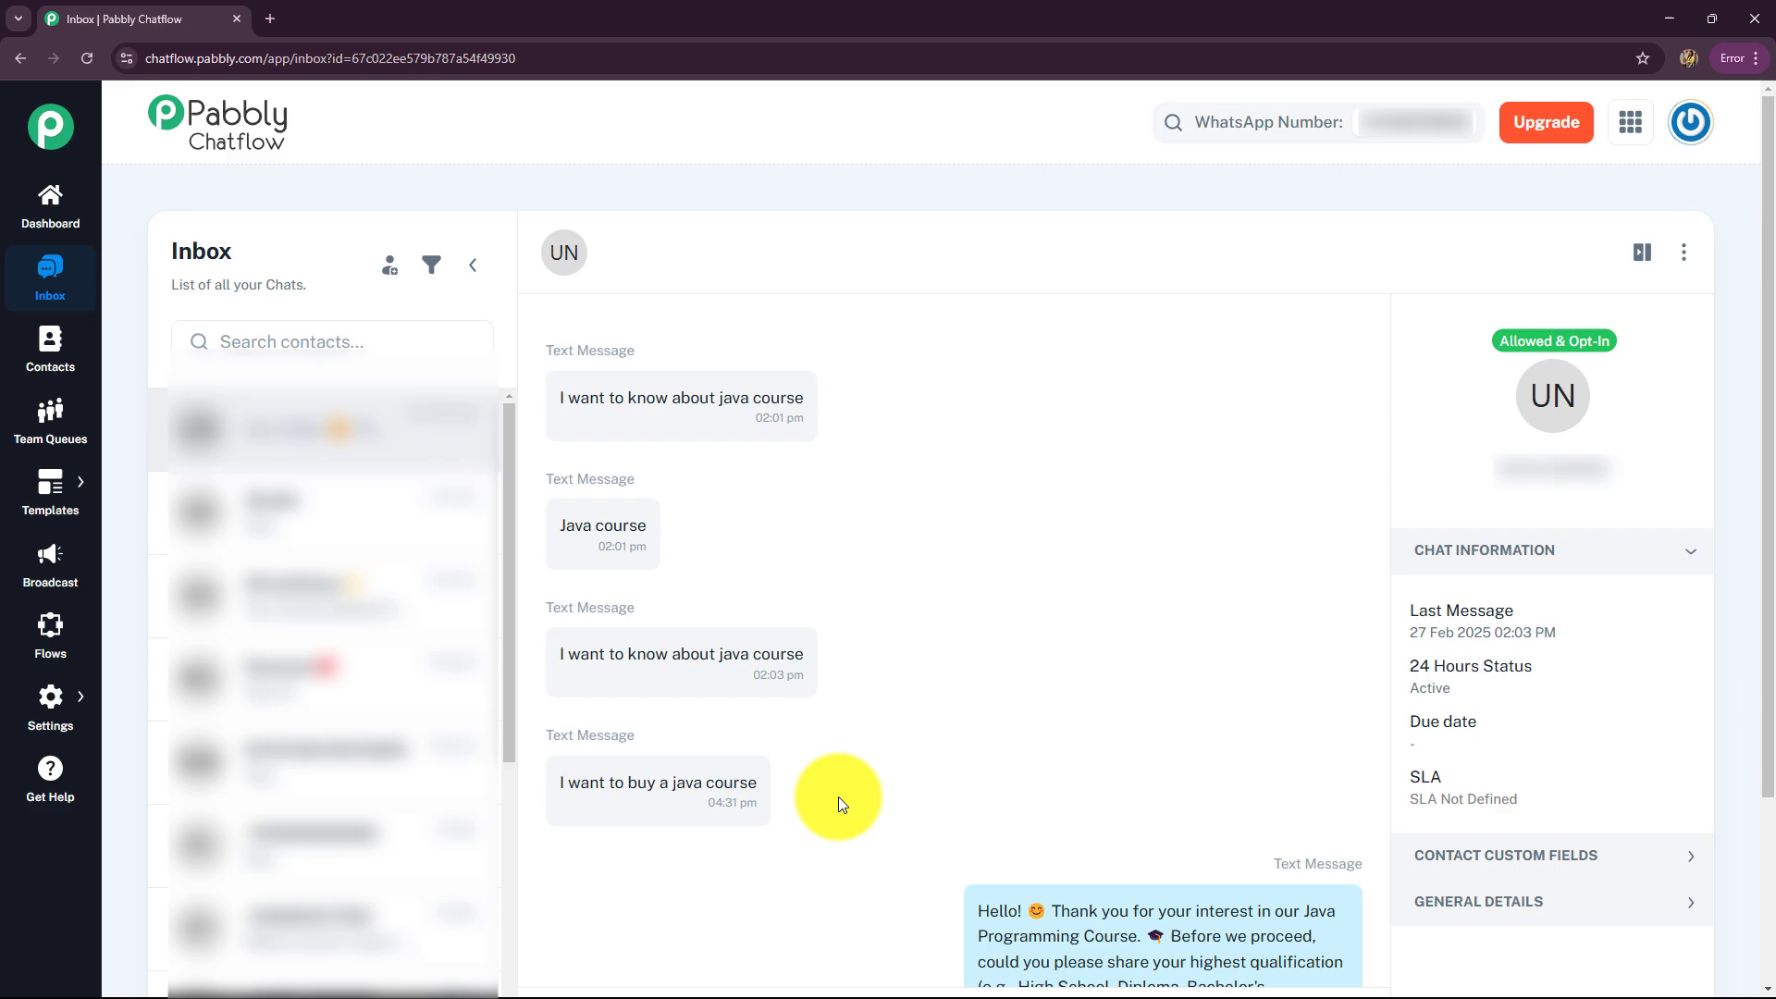
{"action": "mouse_move", "coordinate": [658, 655]}
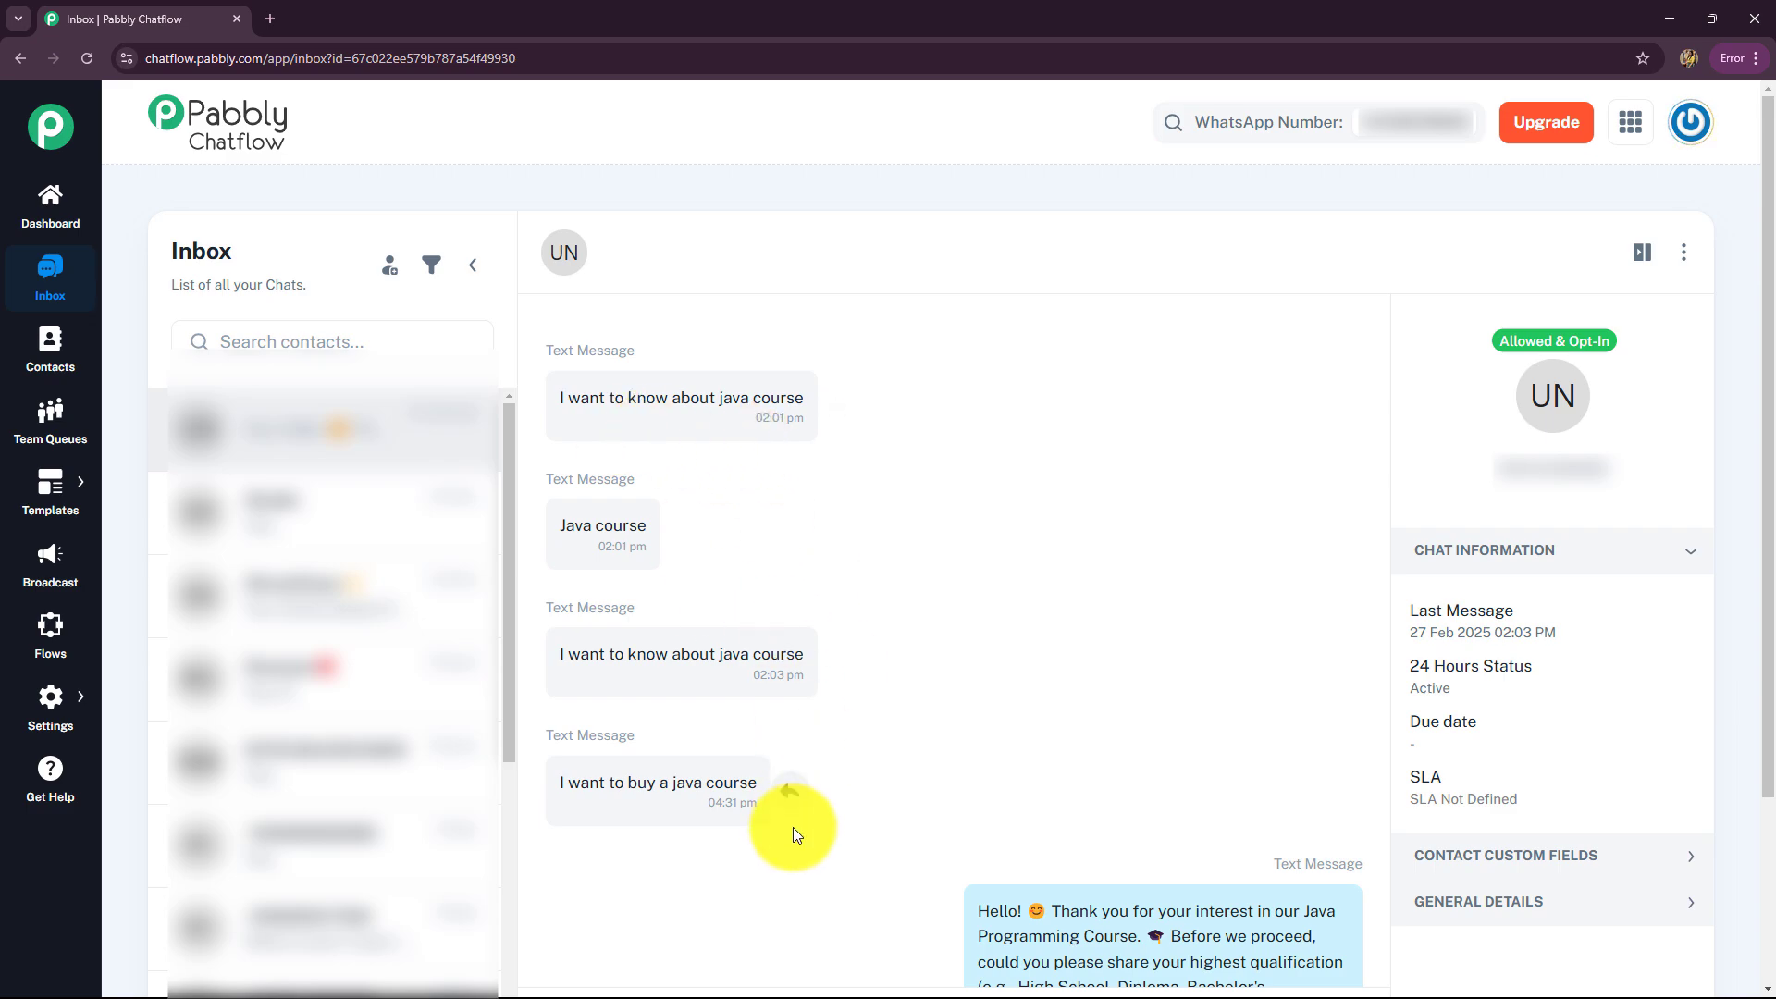
{"action": "scroll", "coordinate": [878, 808], "scroll_direction": "down", "scroll_amount": 2}
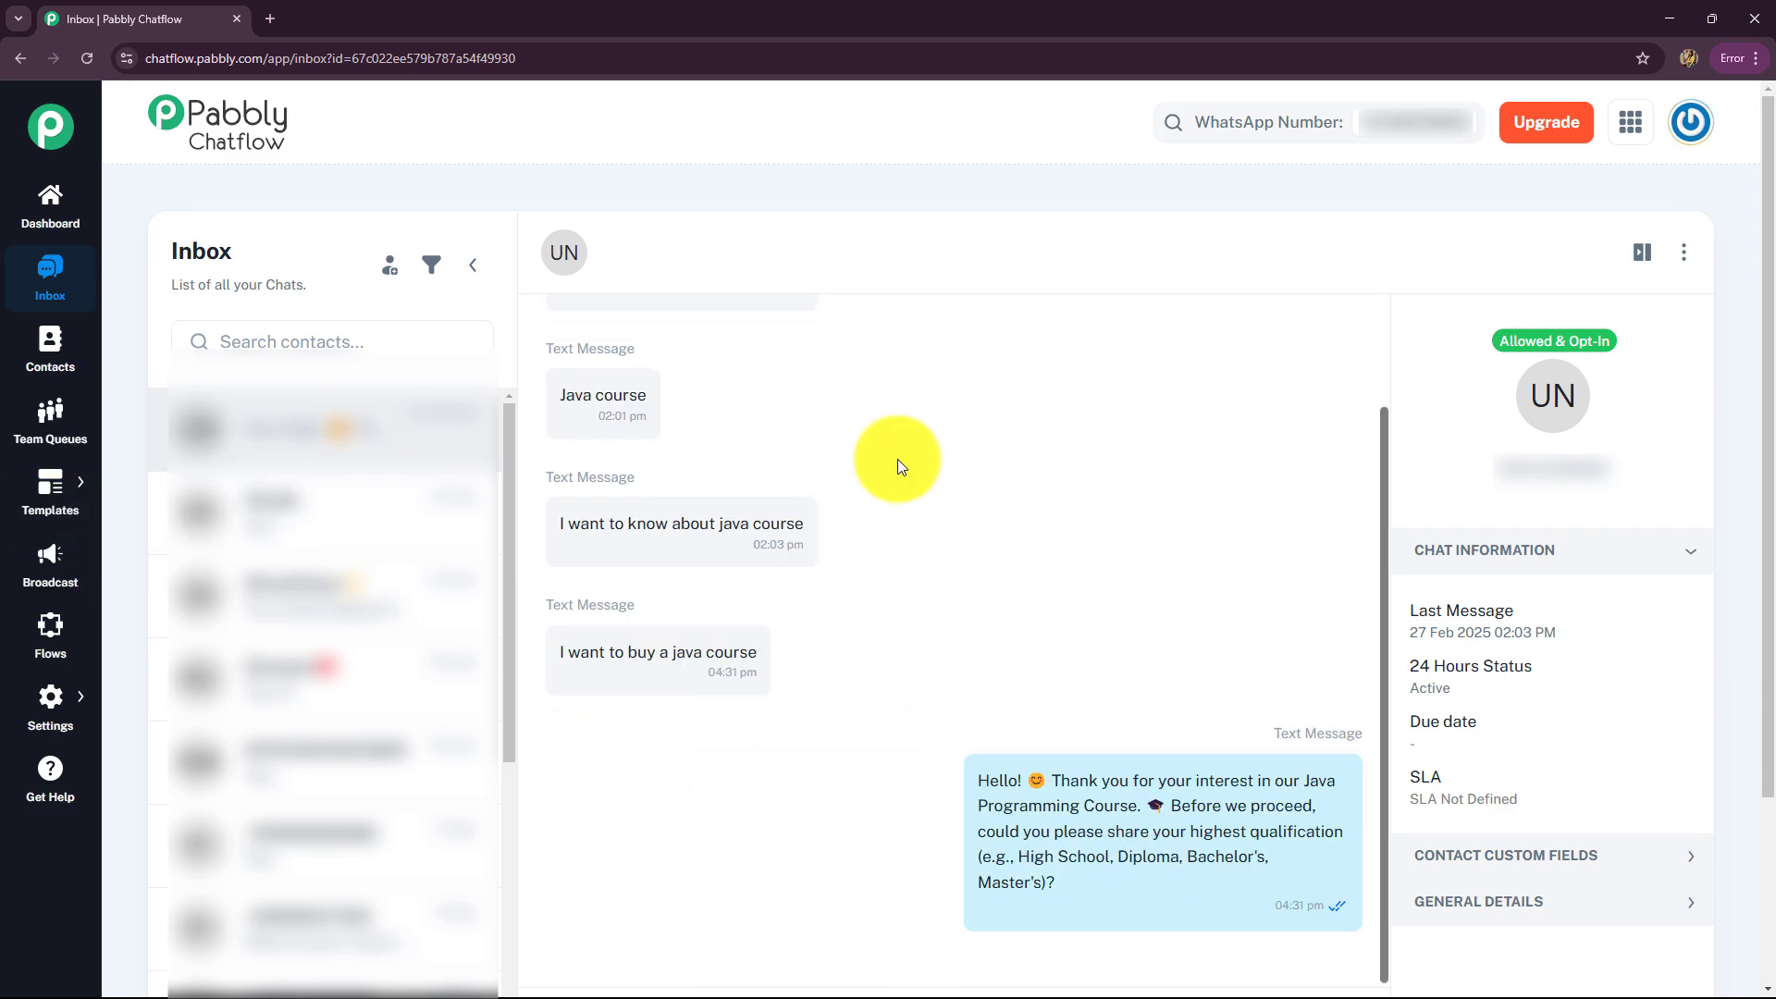
{"action": "left_click", "coordinate": [45, 355]}
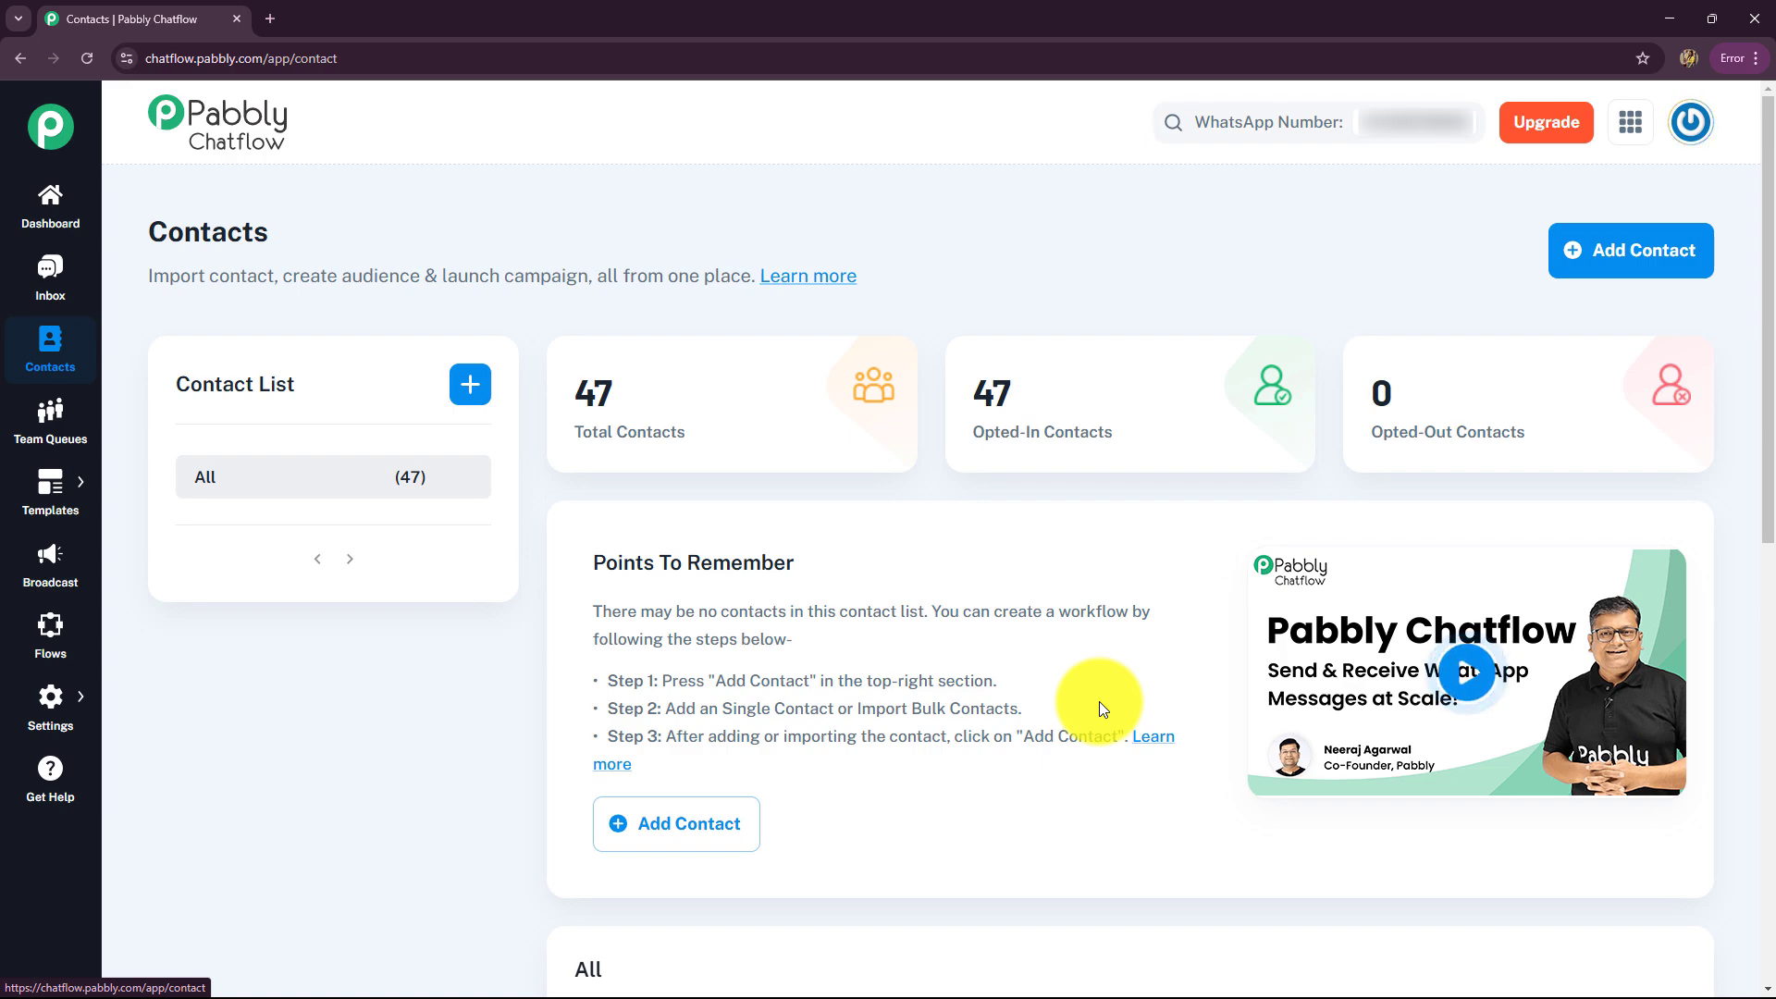
Start a new contact with Opt Status kept as Opted In, and view its empty custom fields.
{"action": "left_click", "coordinate": [1642, 276]}
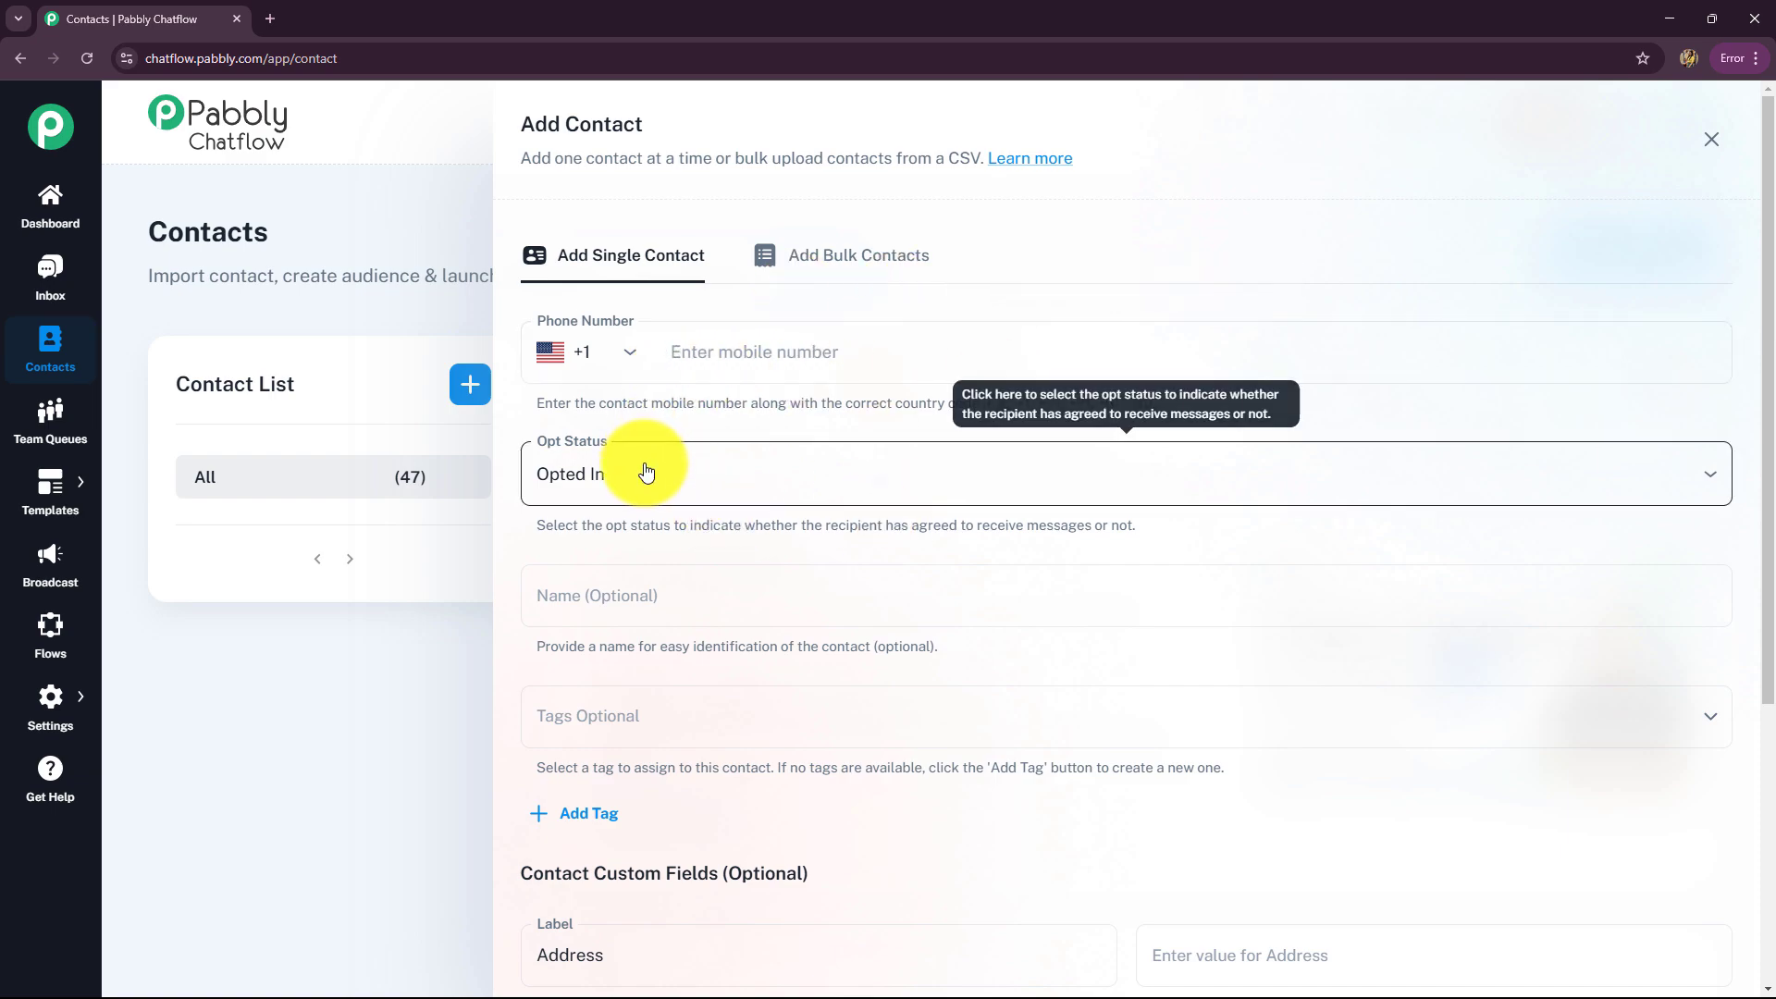
{"action": "left_click", "coordinate": [588, 472]}
{"action": "left_click", "coordinate": [514, 602]}
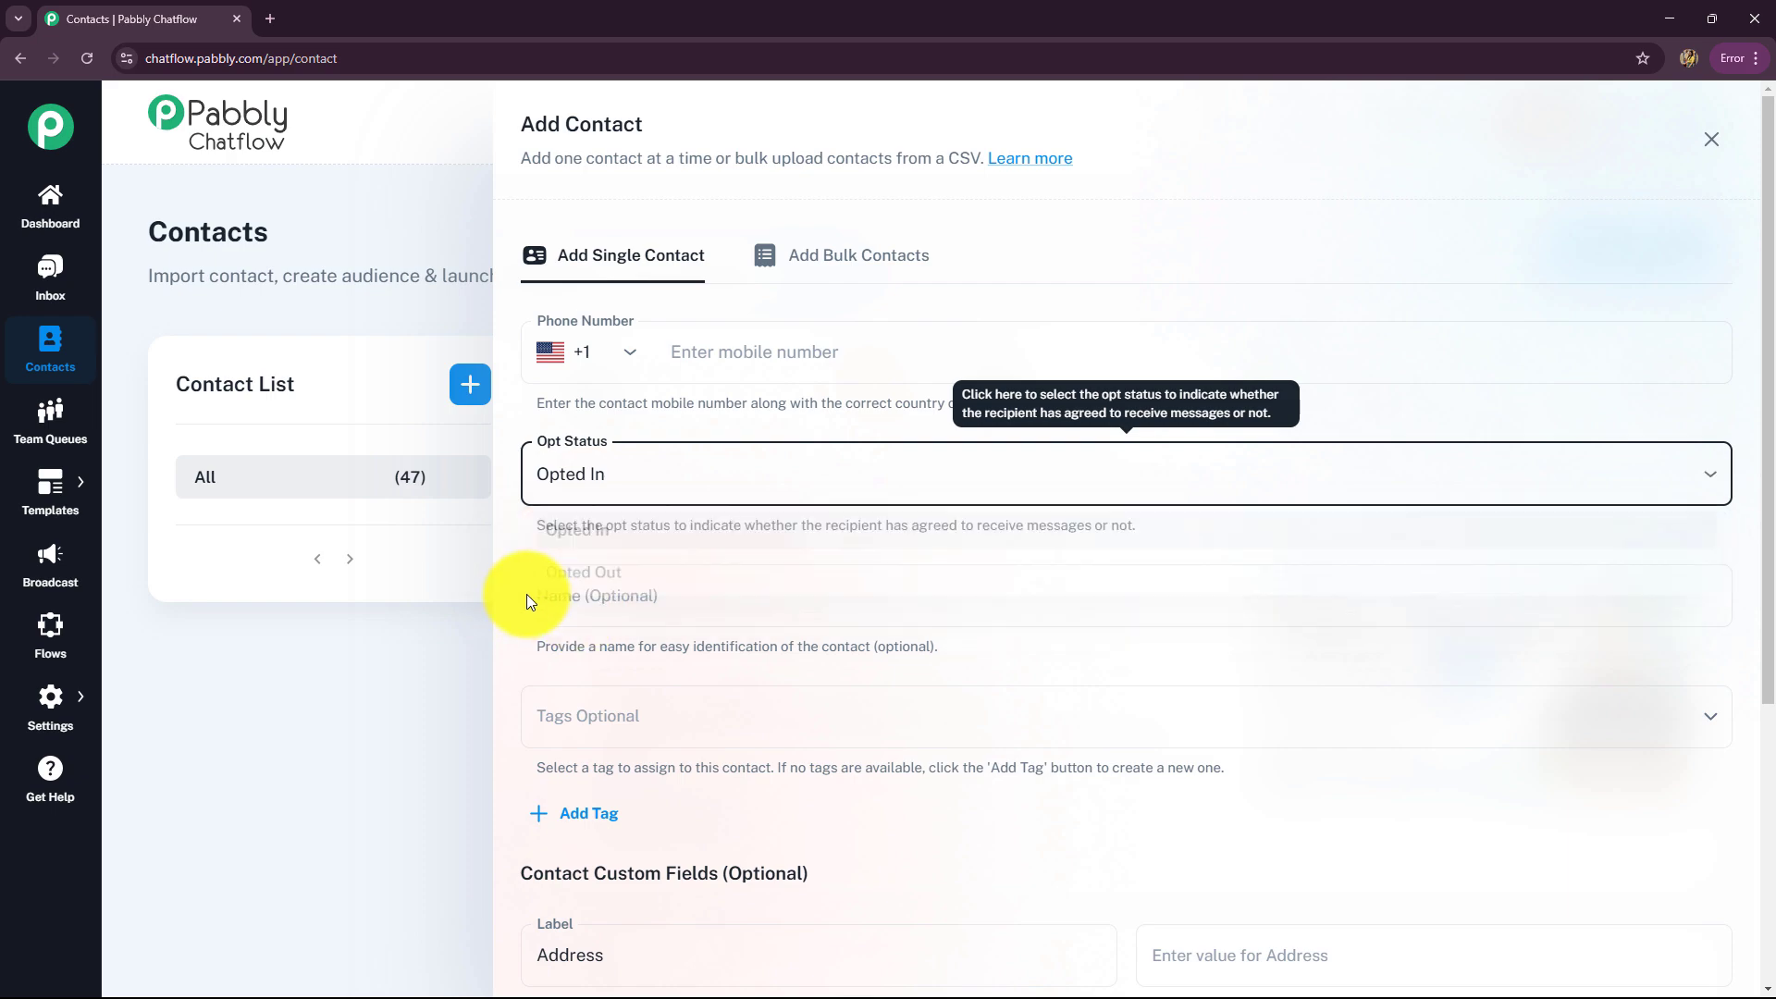
{"action": "scroll", "coordinate": [511, 607], "scroll_direction": "down", "scroll_amount": 4}
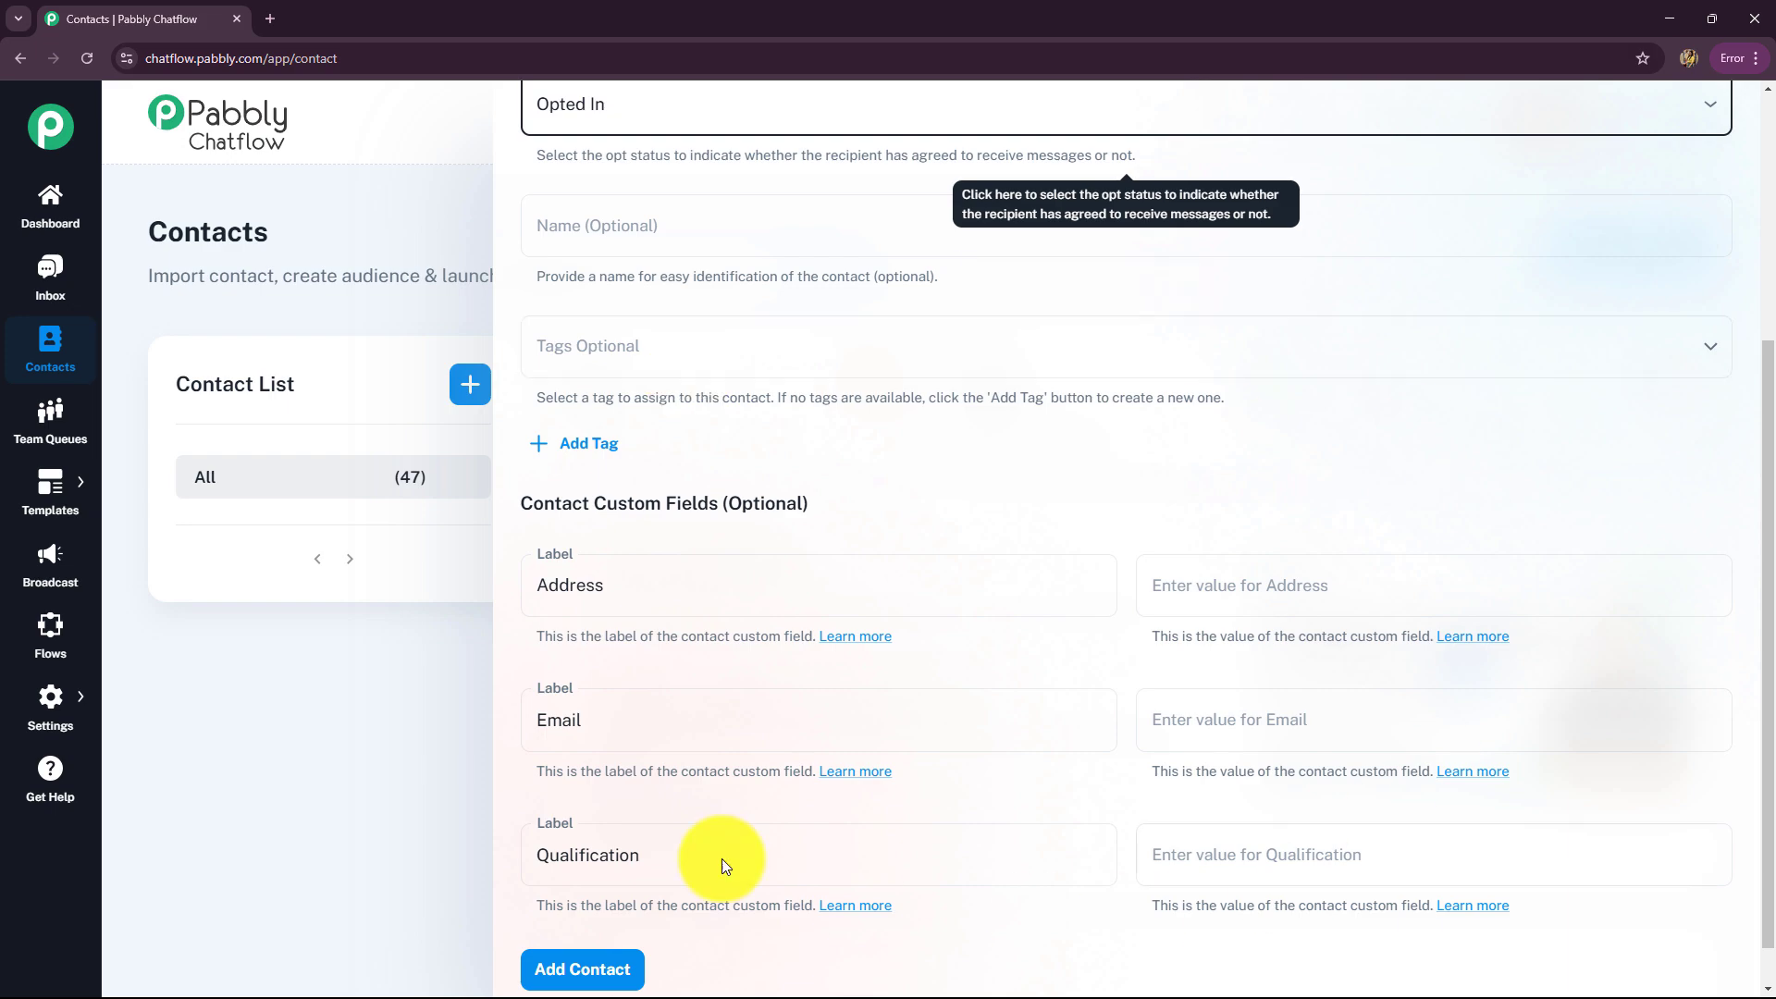
Dismiss the Add Contact drawer unsaved, scan the contacts table, and go to Team Queues.
{"action": "left_click", "coordinate": [396, 891]}
{"action": "scroll", "coordinate": [1328, 749], "scroll_direction": "down", "scroll_amount": 4}
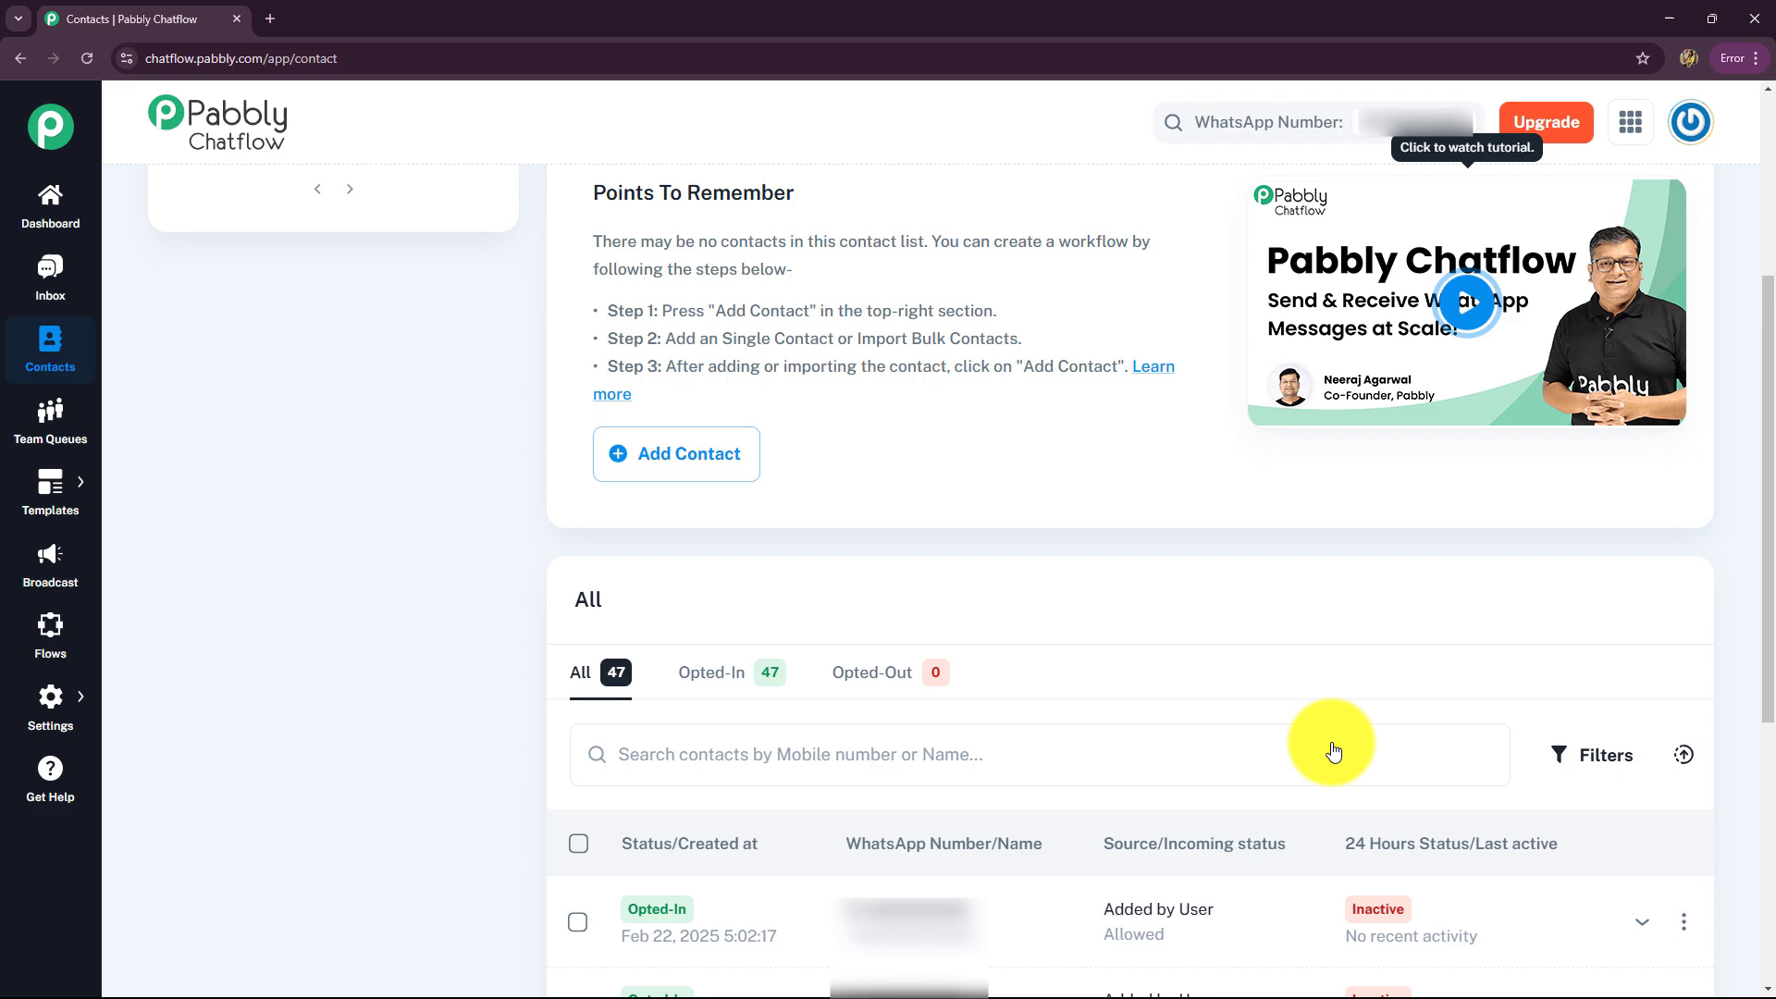
{"action": "scroll", "coordinate": [1108, 643], "scroll_direction": "down", "scroll_amount": 5}
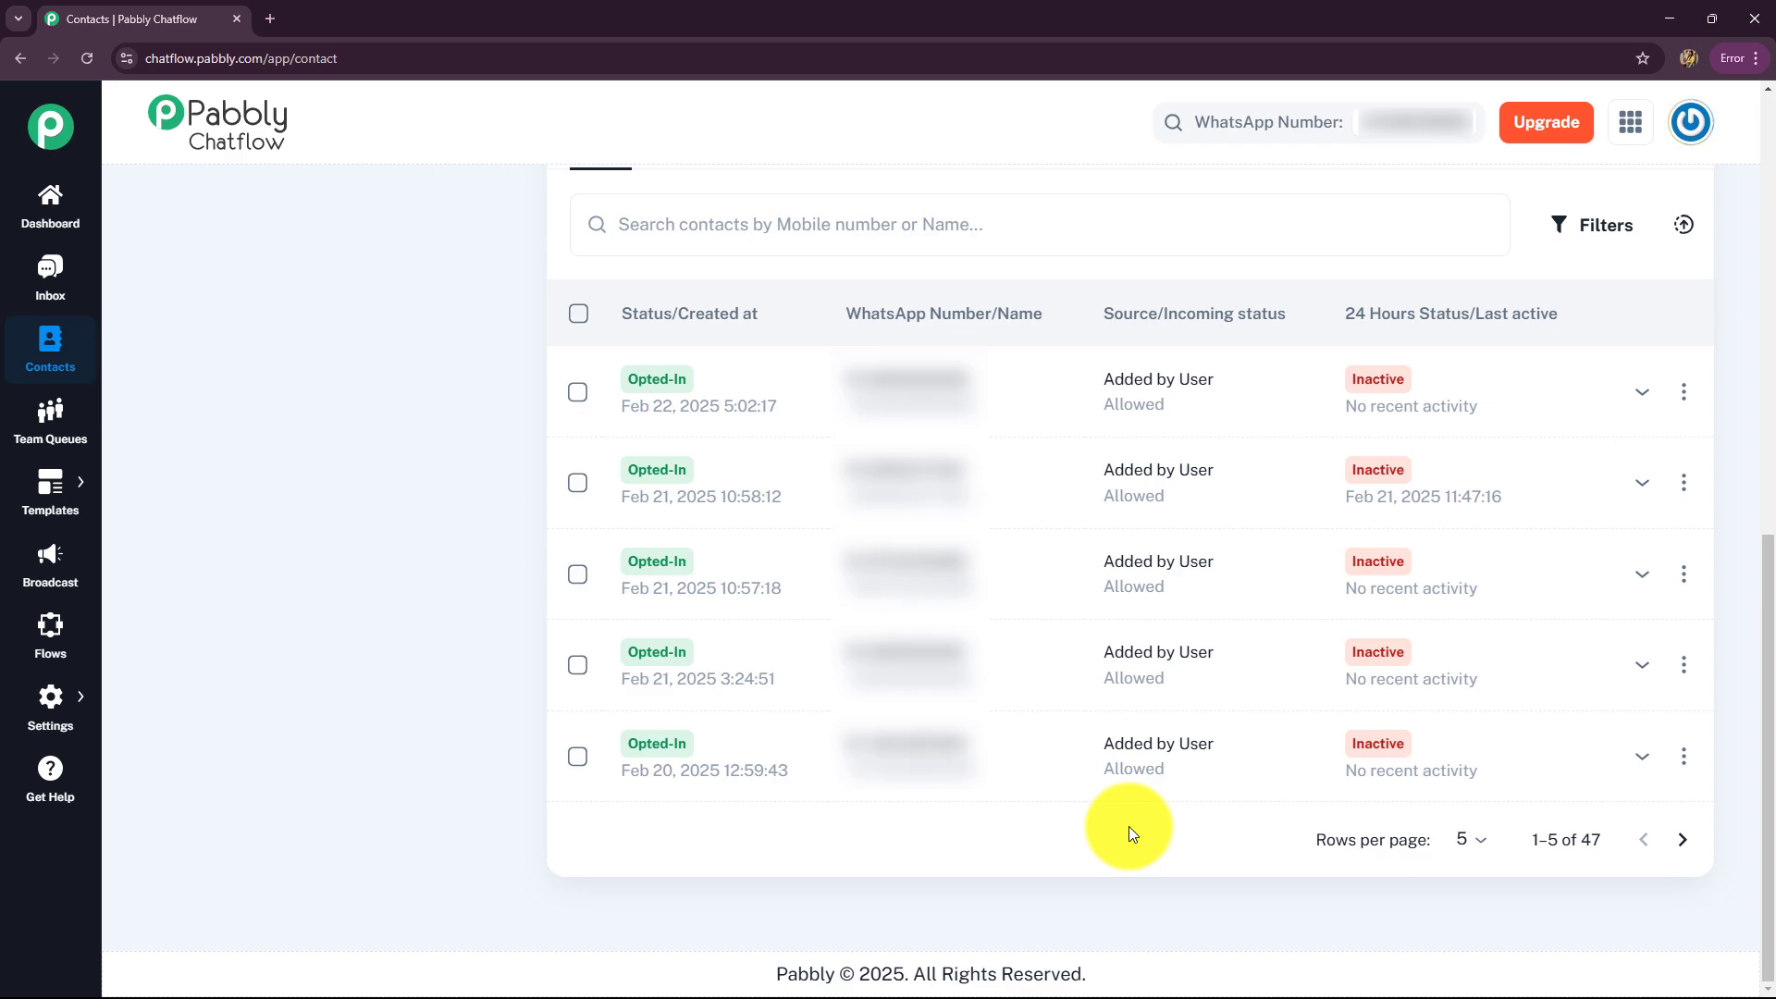
{"action": "left_click", "coordinate": [31, 404]}
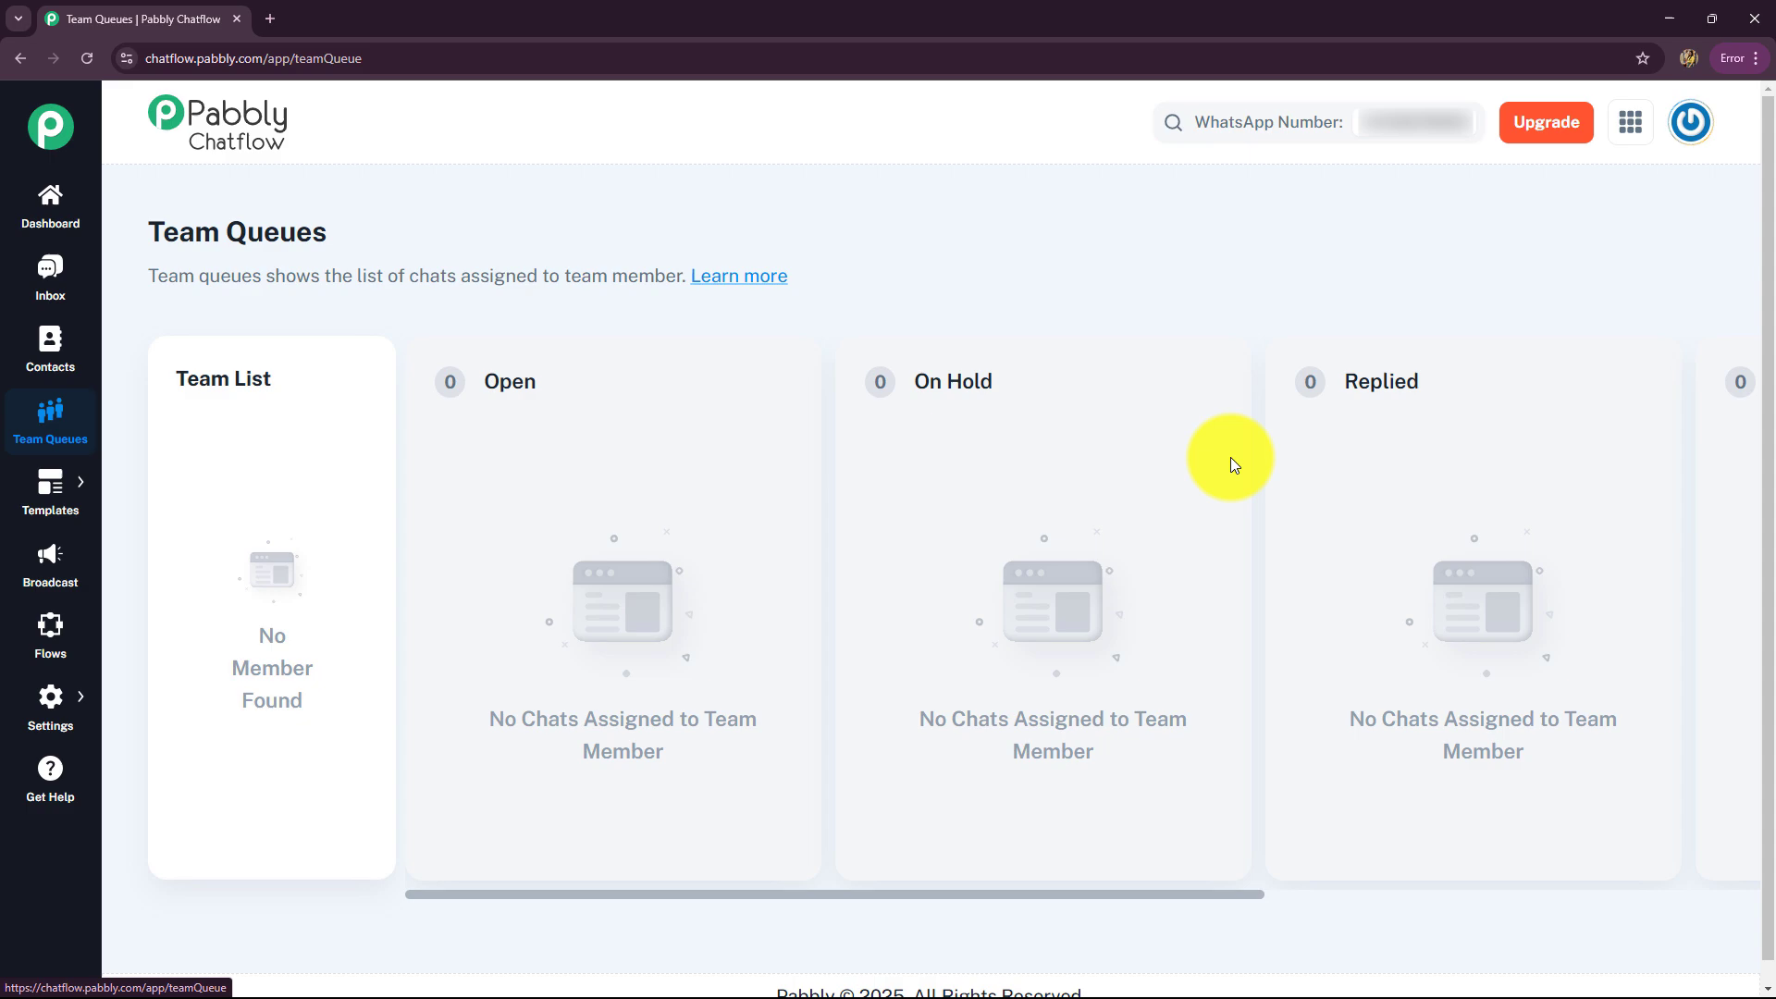
{"action": "mouse_move", "coordinate": [49, 491]}
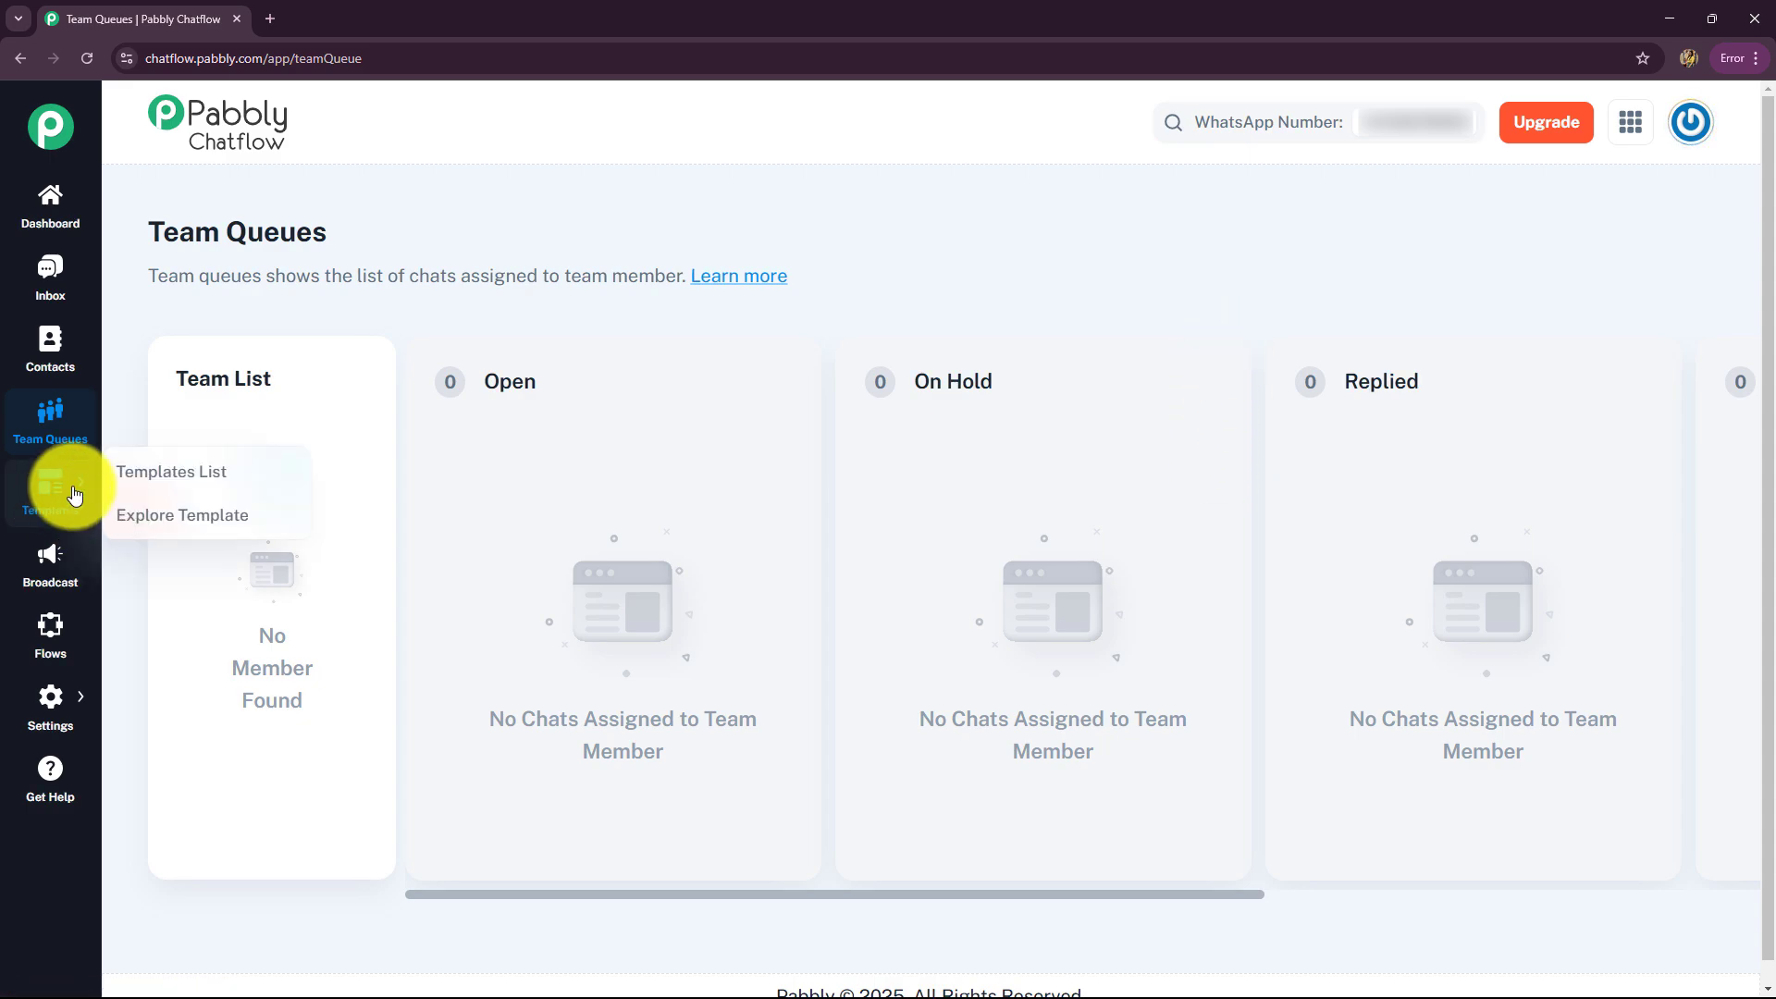
Browse the Templates List and preview the pending get_message_notification template.
{"action": "left_click", "coordinate": [146, 473]}
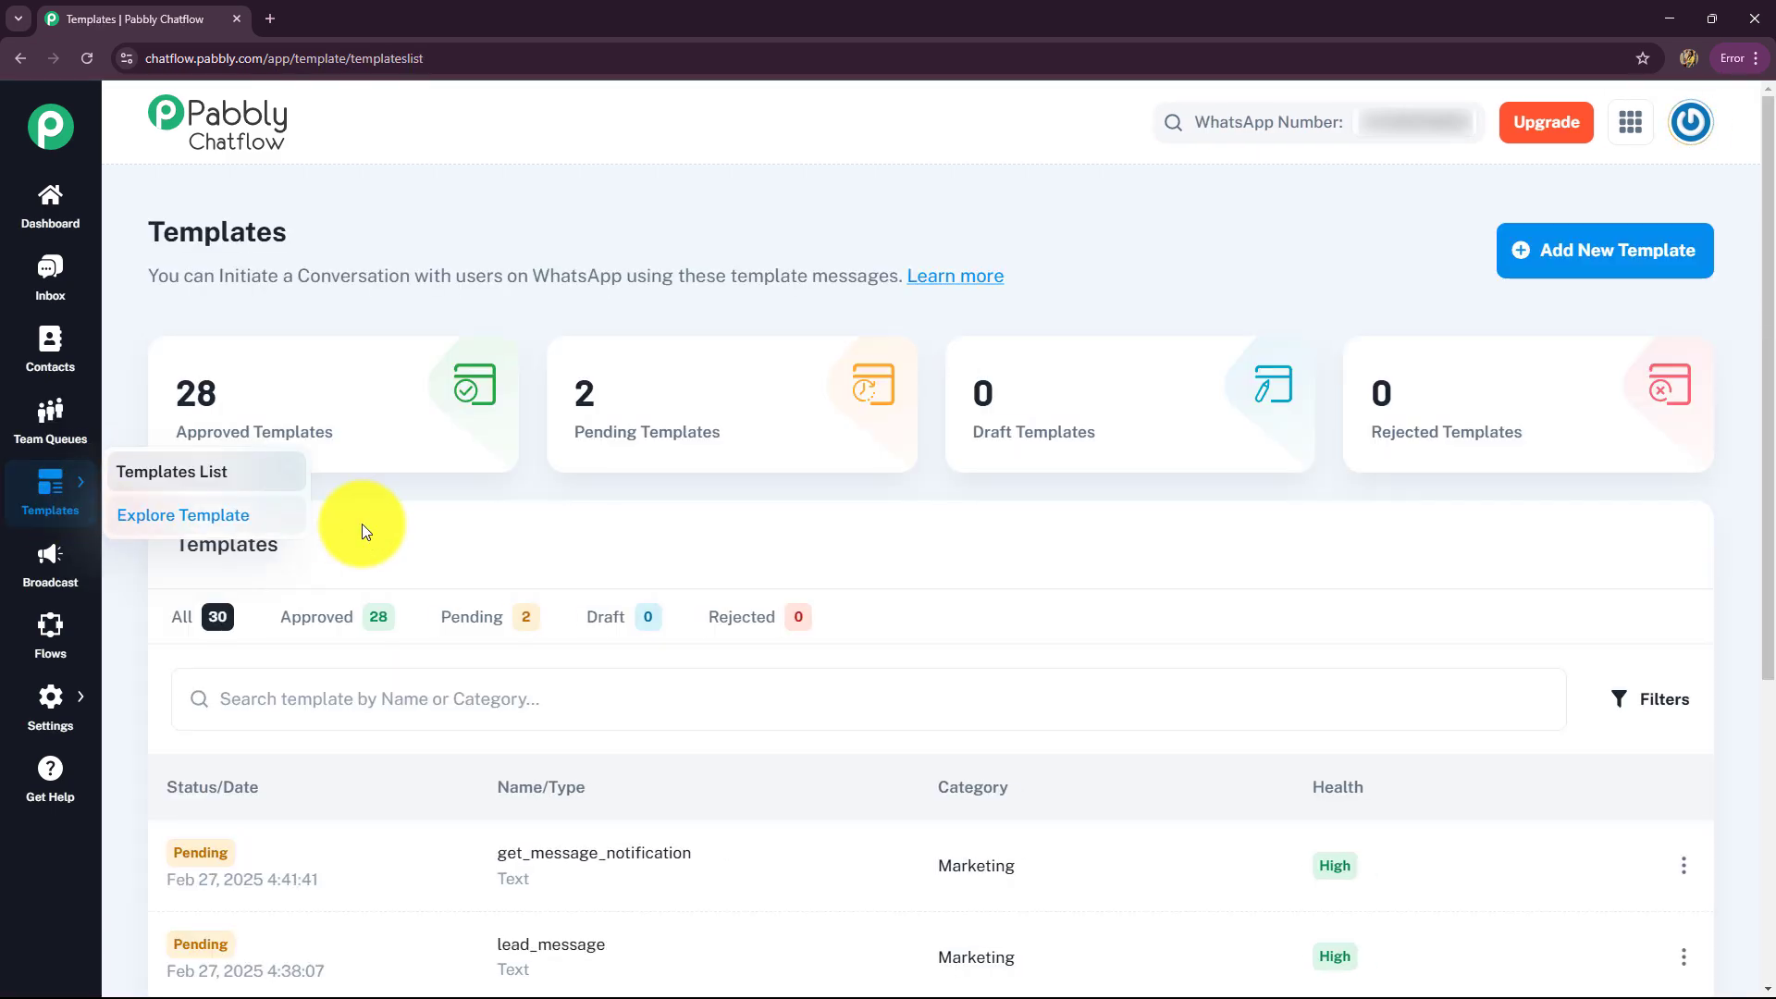
{"action": "scroll", "coordinate": [738, 634], "scroll_direction": "down", "scroll_amount": 3}
{"action": "scroll", "coordinate": [738, 631], "scroll_direction": "down", "scroll_amount": 2}
{"action": "scroll", "coordinate": [736, 629], "scroll_direction": "up", "scroll_amount": 3}
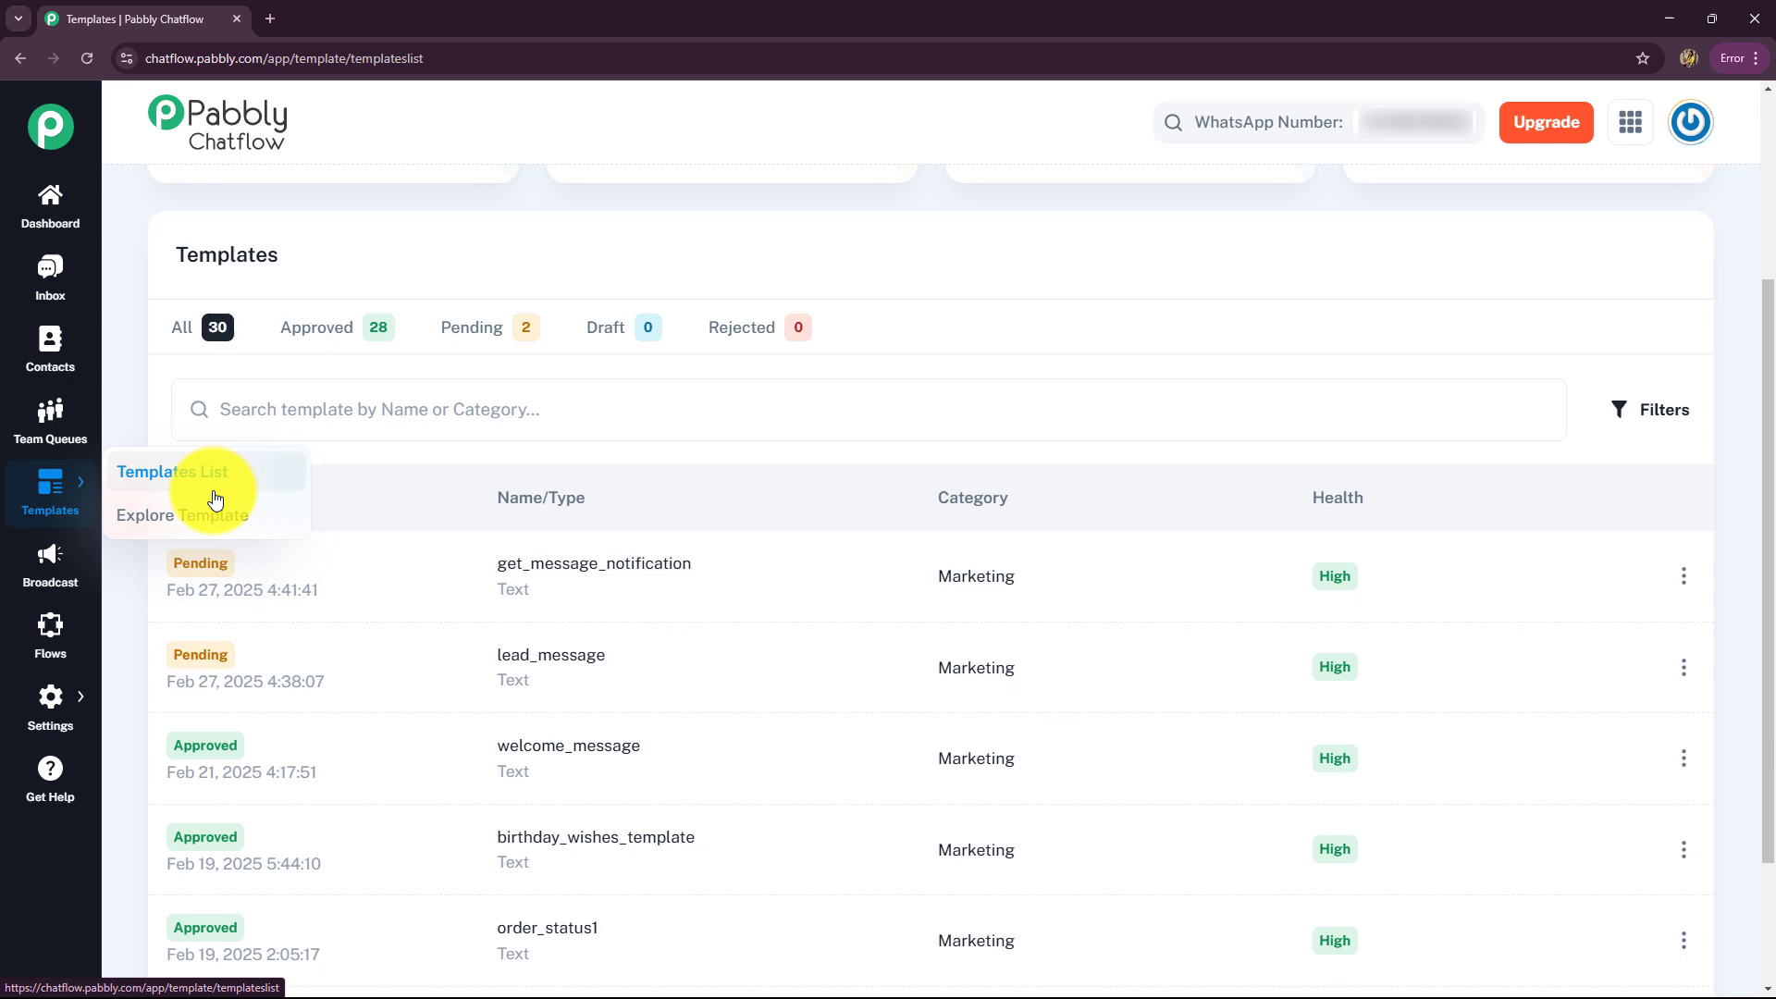
{"action": "scroll", "coordinate": [765, 664], "scroll_direction": "down", "scroll_amount": 2}
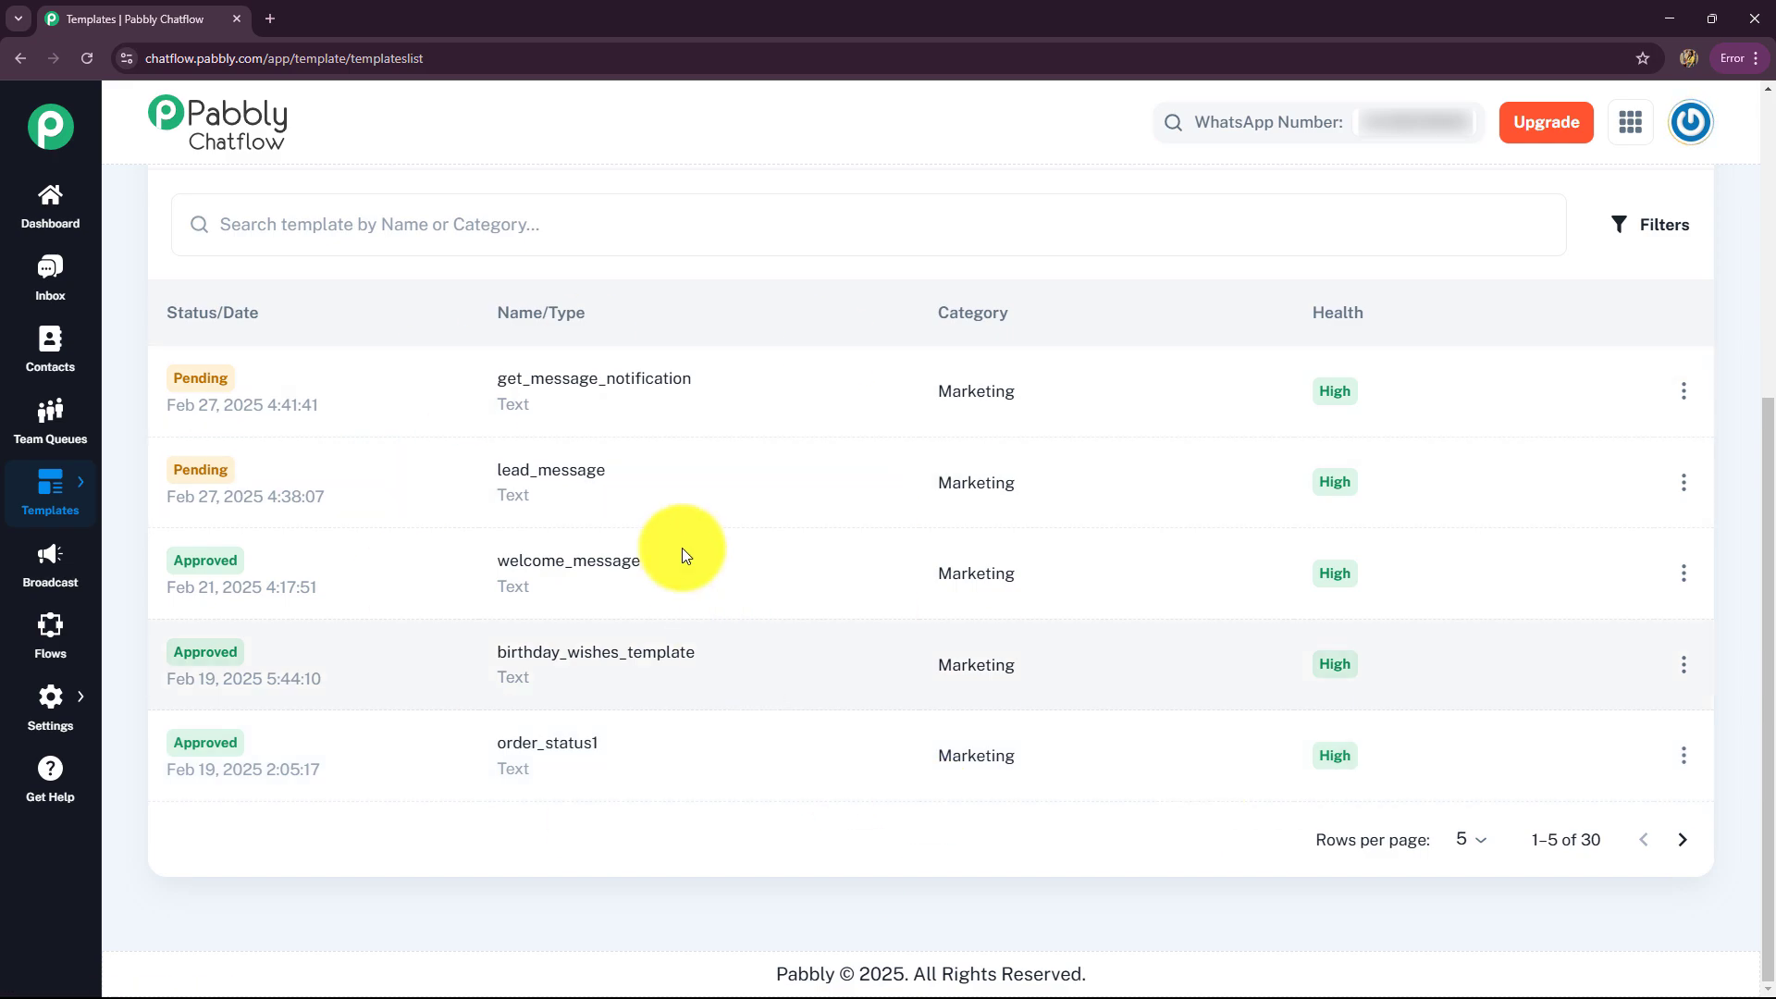
{"action": "left_click", "coordinate": [601, 381]}
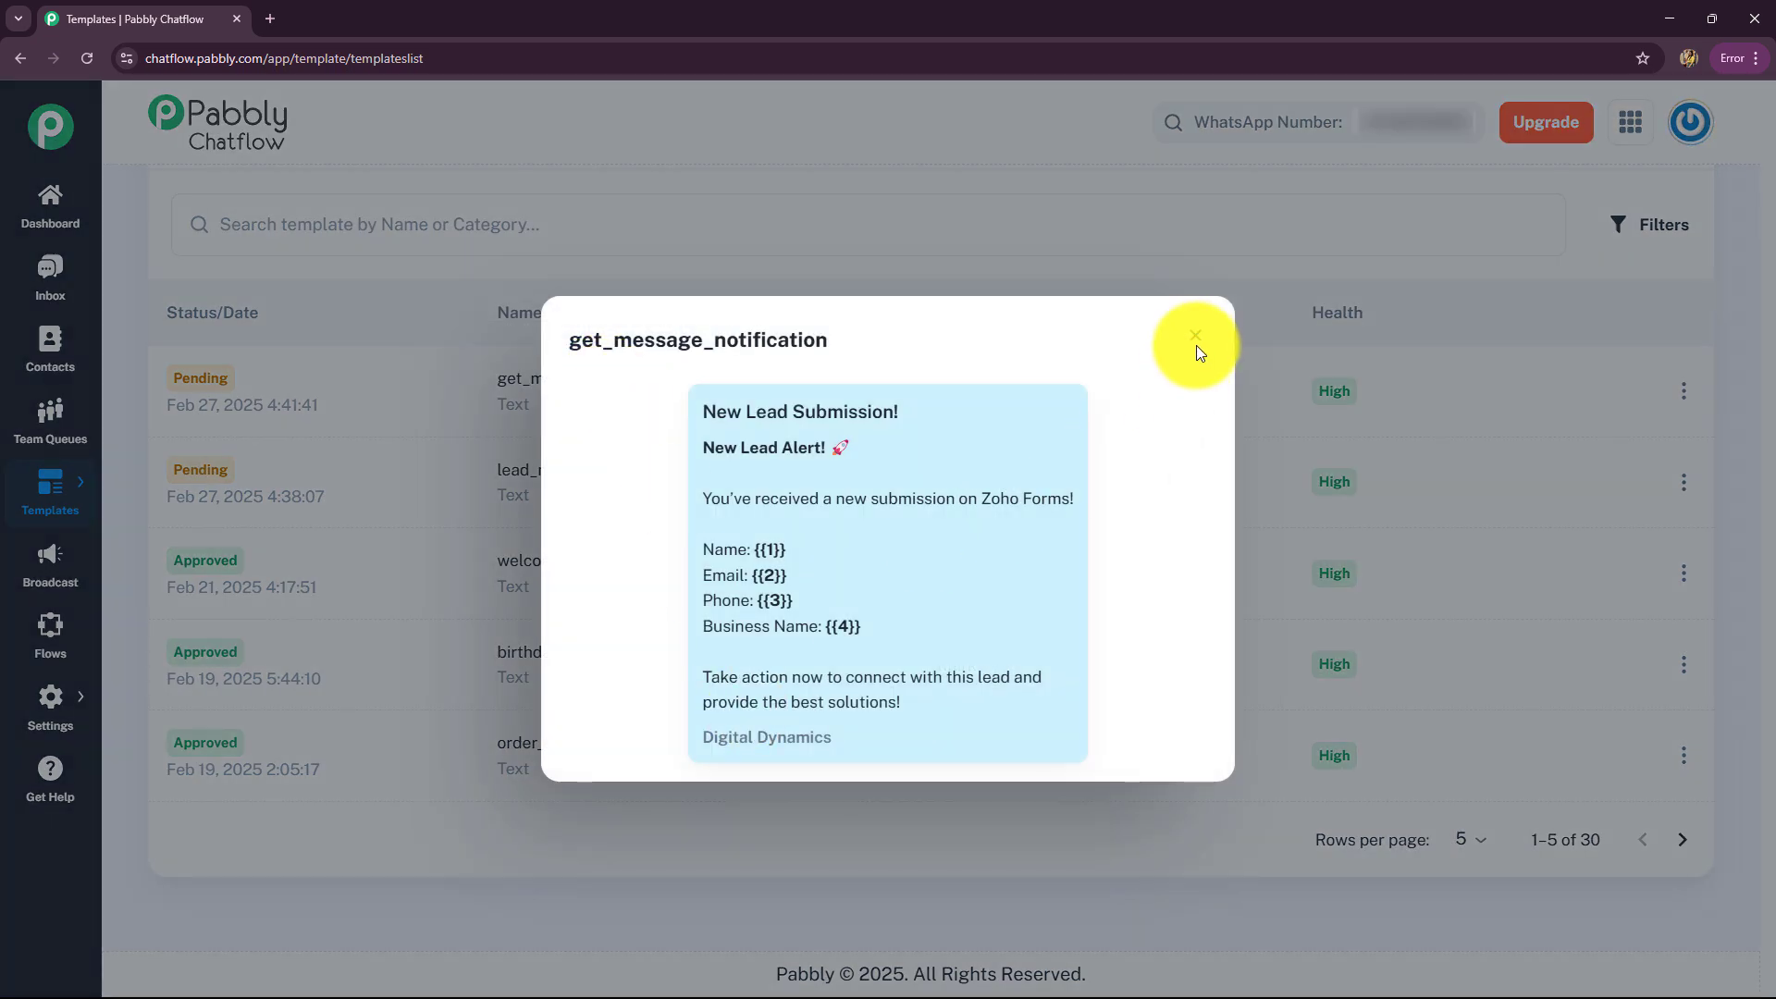
Swap the get_message_notification preview for the approved welcome_message template preview.
{"action": "left_click", "coordinate": [1195, 337]}
{"action": "left_click", "coordinate": [574, 561]}
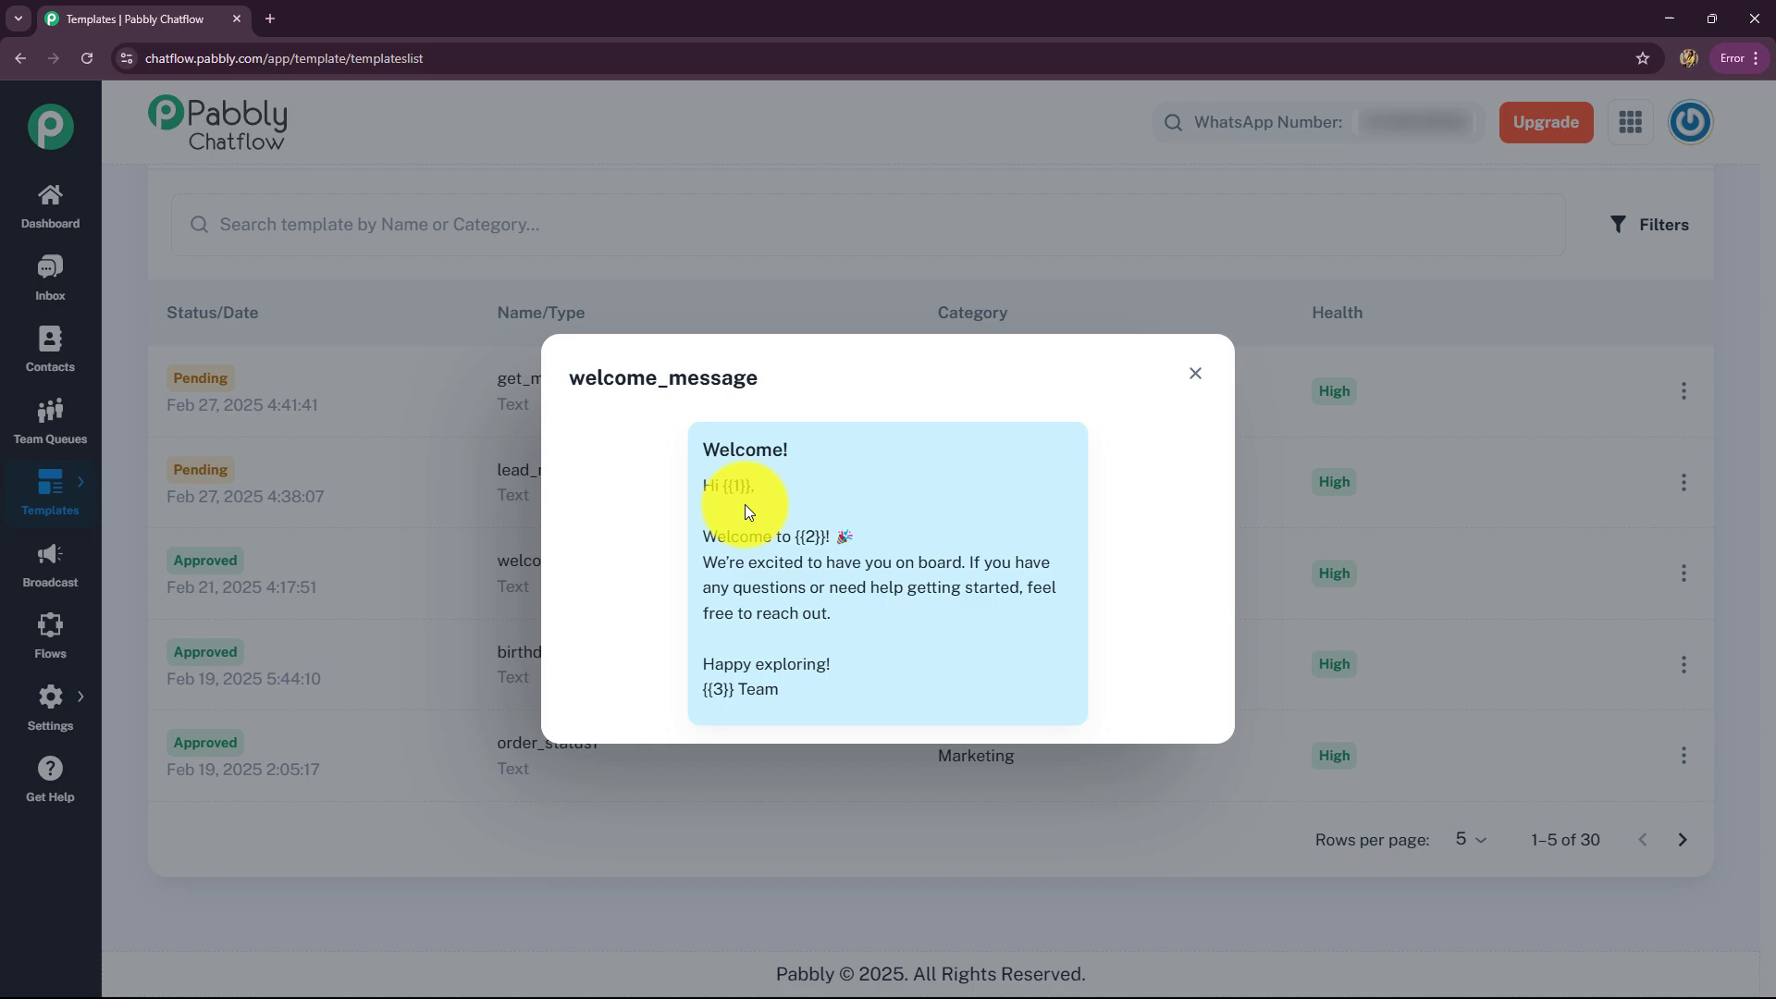
Close the welcome_message preview, look through the New Template form unsubmitted, and return to Templates.
{"action": "key", "text": "Escape"}
{"action": "scroll", "coordinate": [1080, 721], "scroll_direction": "up", "scroll_amount": 5}
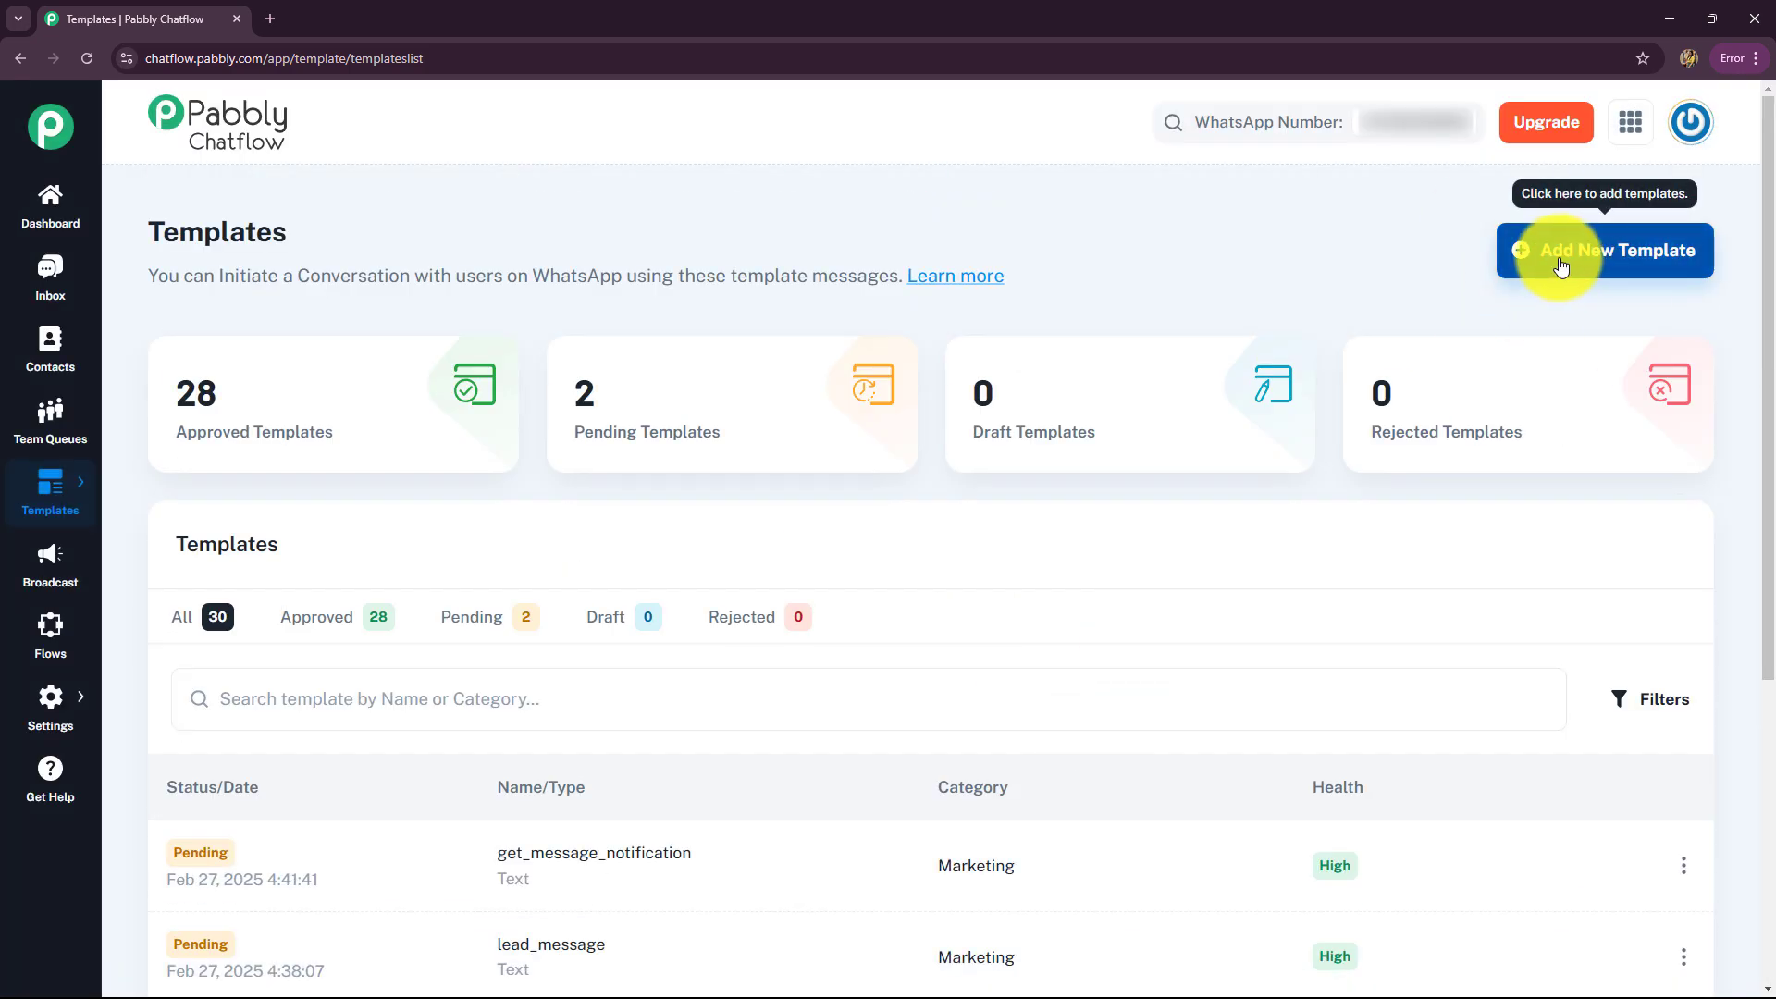
{"action": "left_click", "coordinate": [1554, 248]}
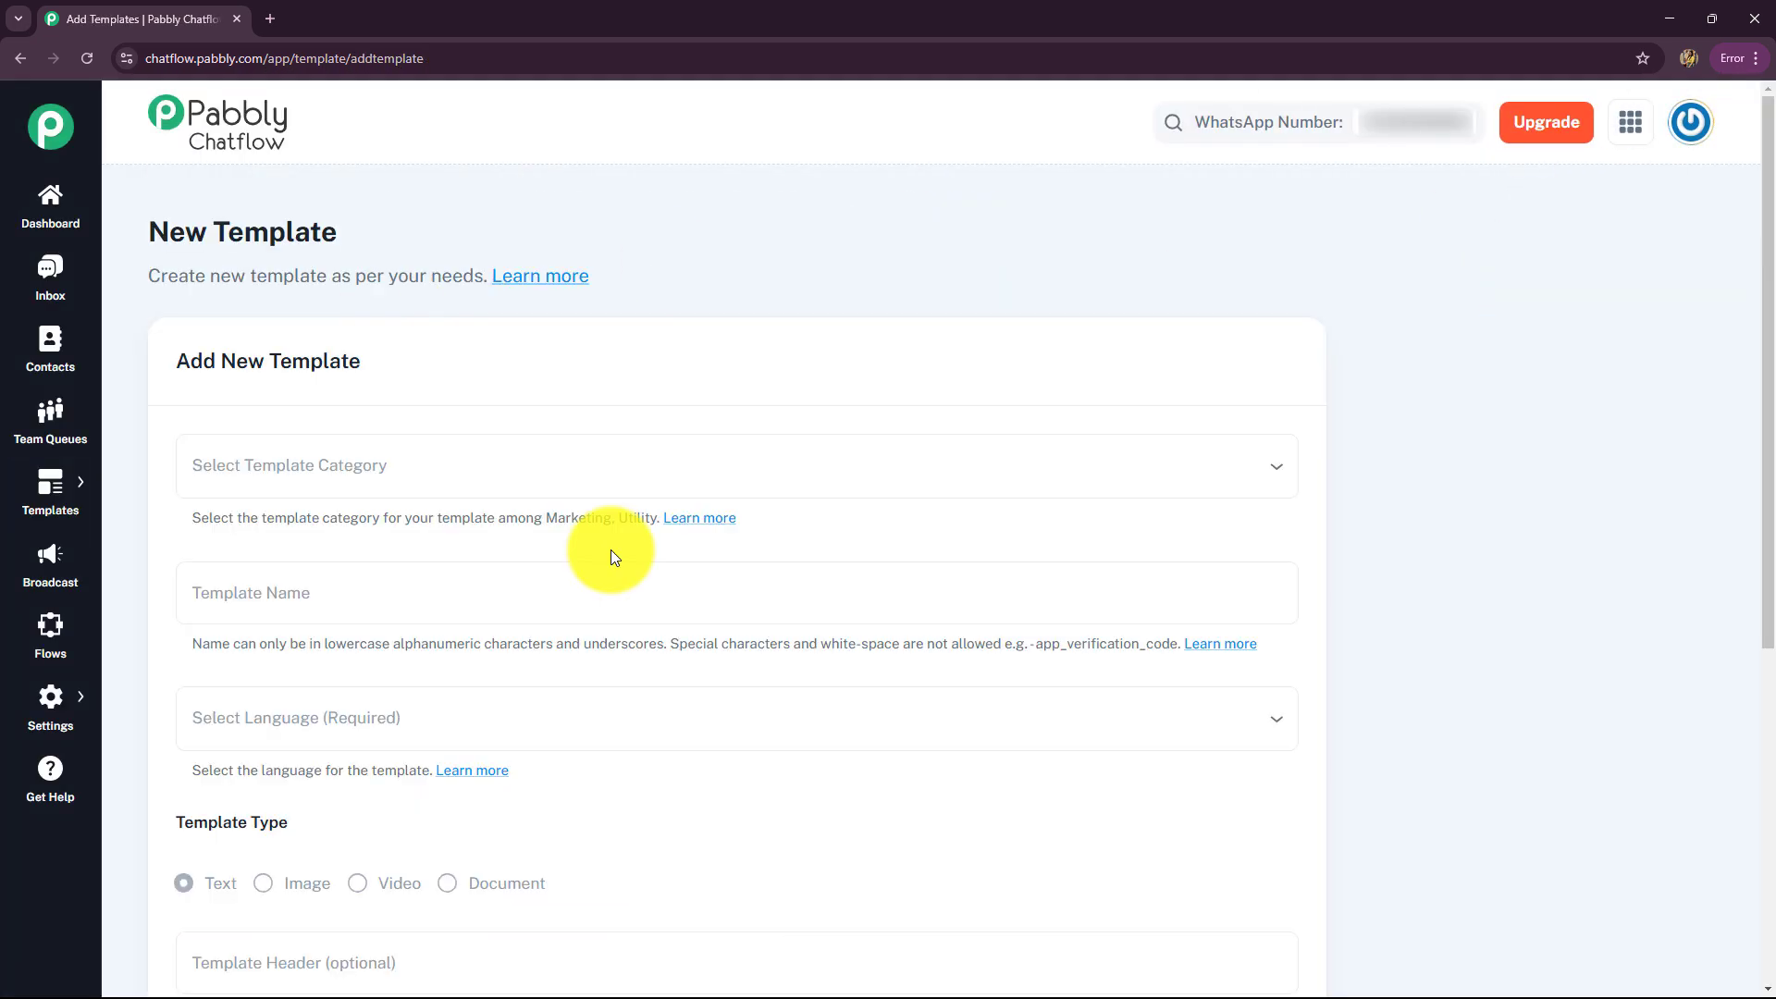
{"action": "scroll", "coordinate": [714, 664], "scroll_direction": "down", "scroll_amount": 5}
{"action": "scroll", "coordinate": [714, 664], "scroll_direction": "up", "scroll_amount": 5}
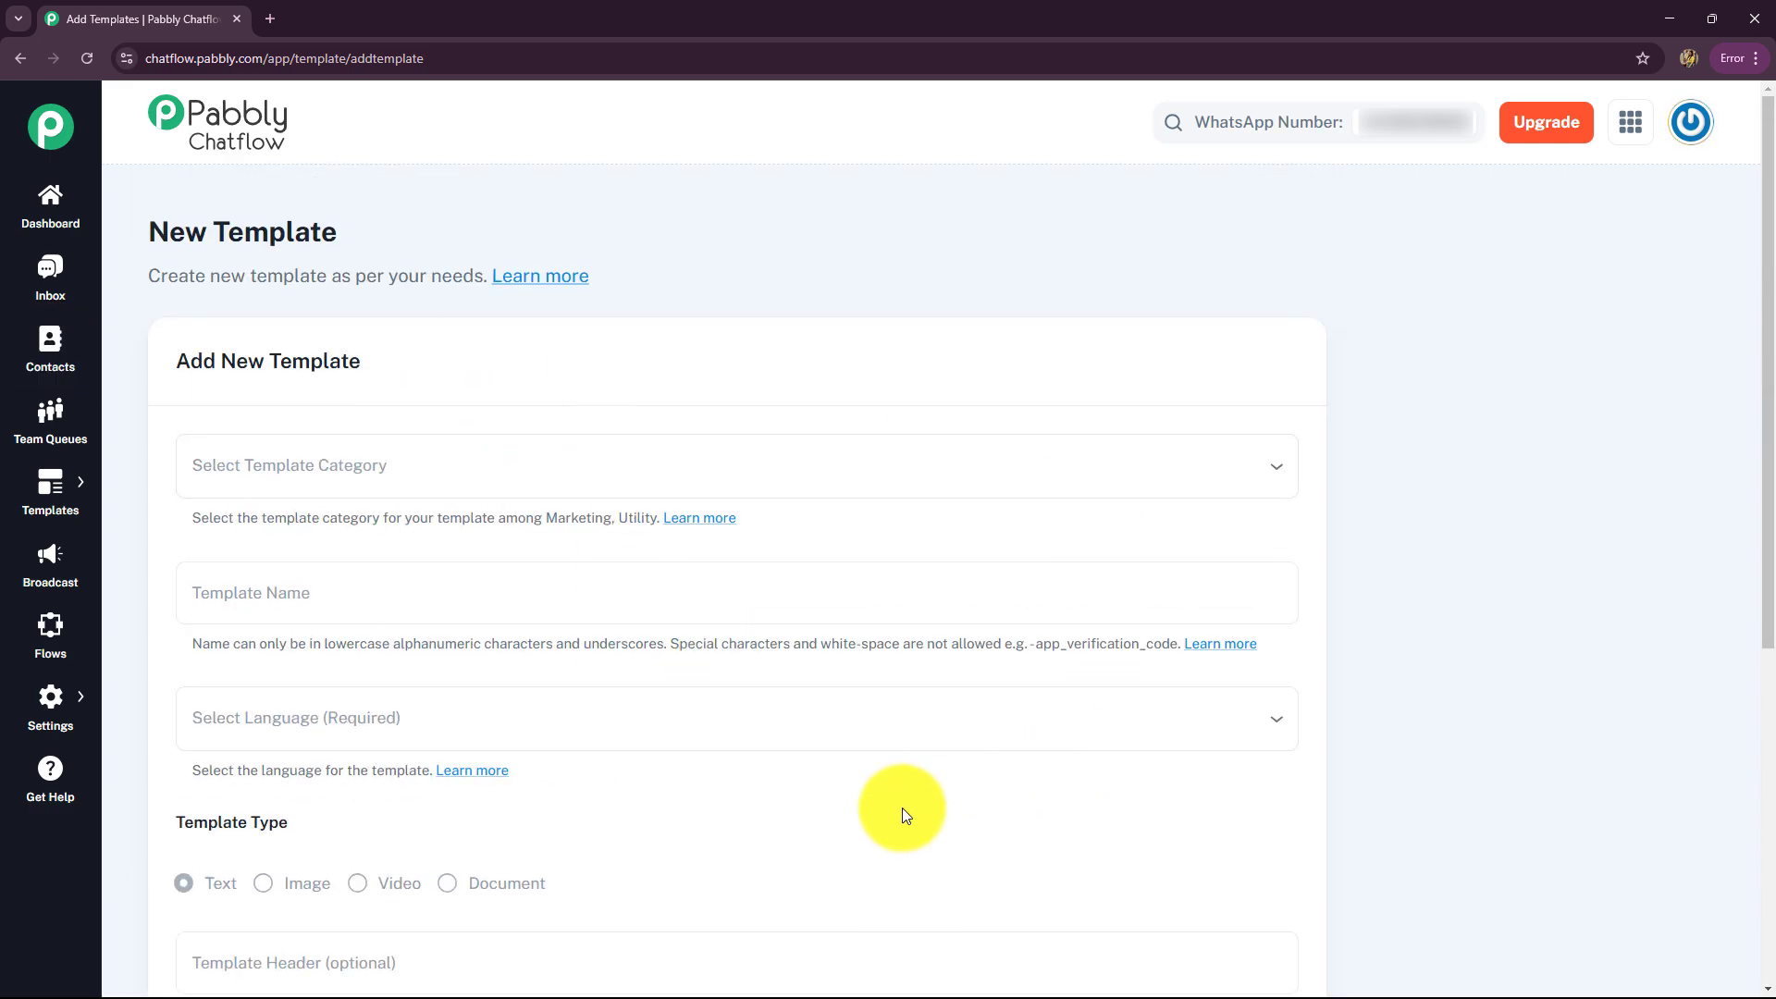
{"action": "scroll", "coordinate": [904, 812], "scroll_direction": "down", "scroll_amount": 5}
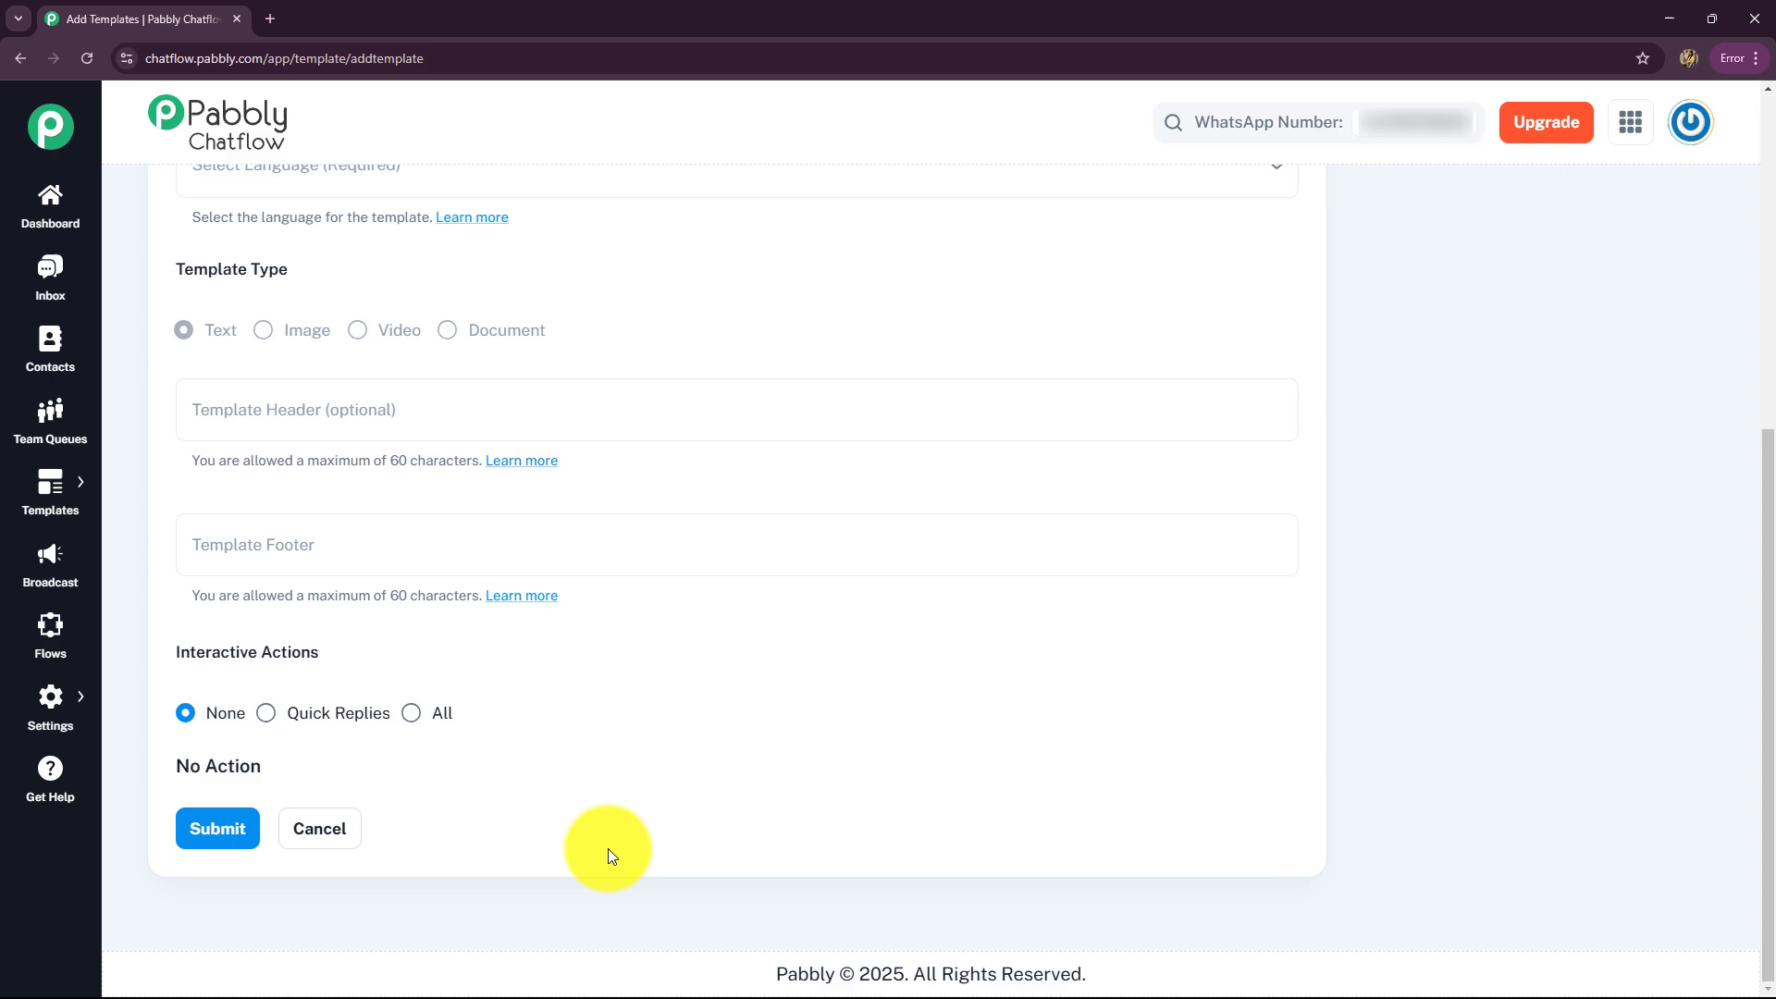
{"action": "left_click", "coordinate": [24, 64]}
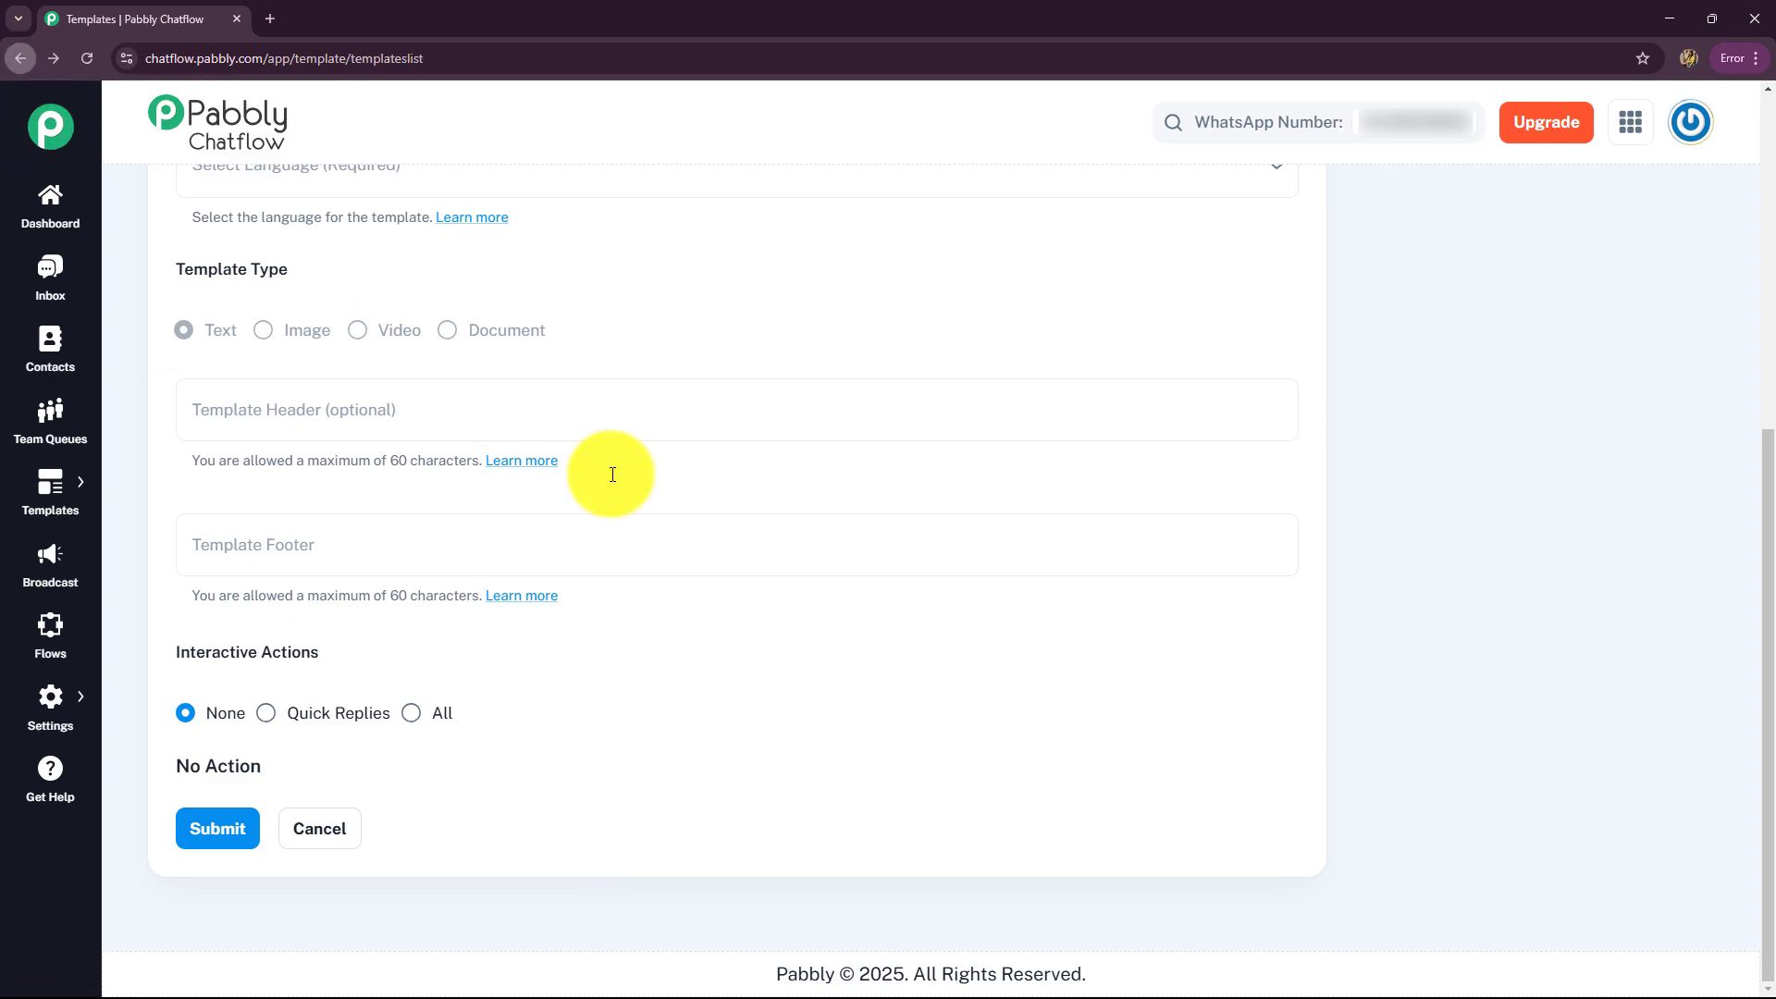
{"action": "scroll", "coordinate": [997, 686], "scroll_direction": "down", "scroll_amount": 5}
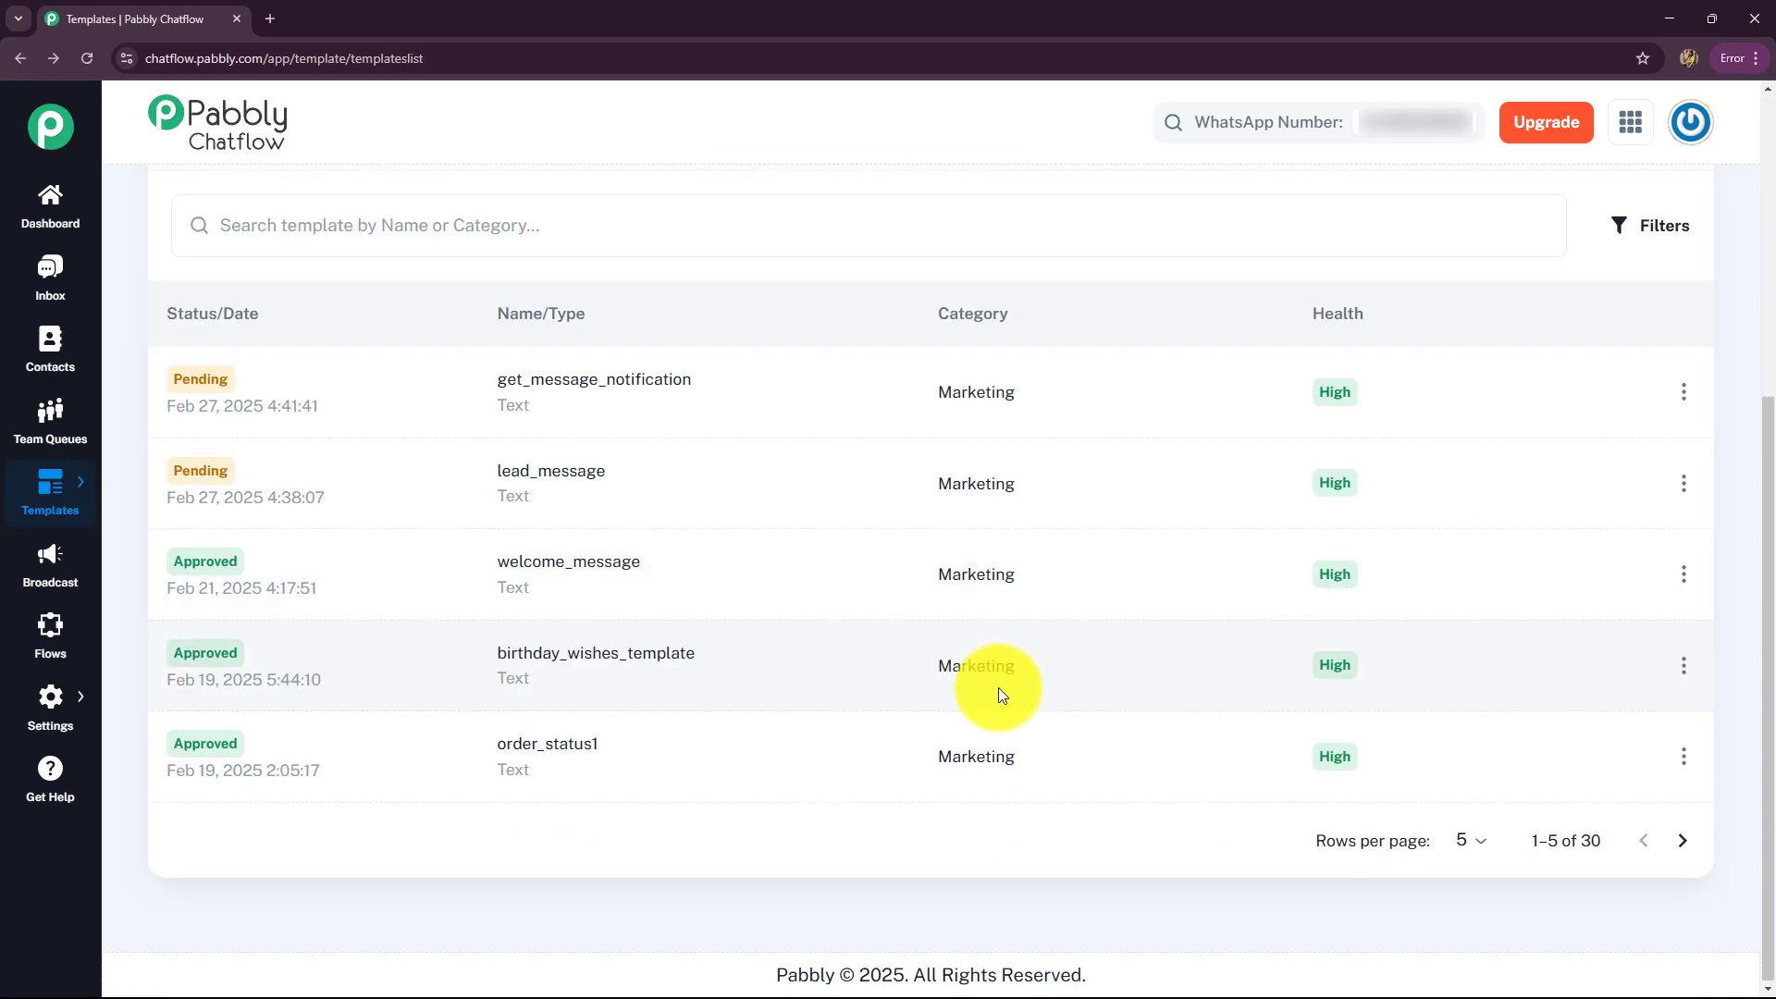
Open the Broadcast page and scroll its 40 broadcasts, including IndiaMART Leads.
{"action": "left_click", "coordinate": [67, 571]}
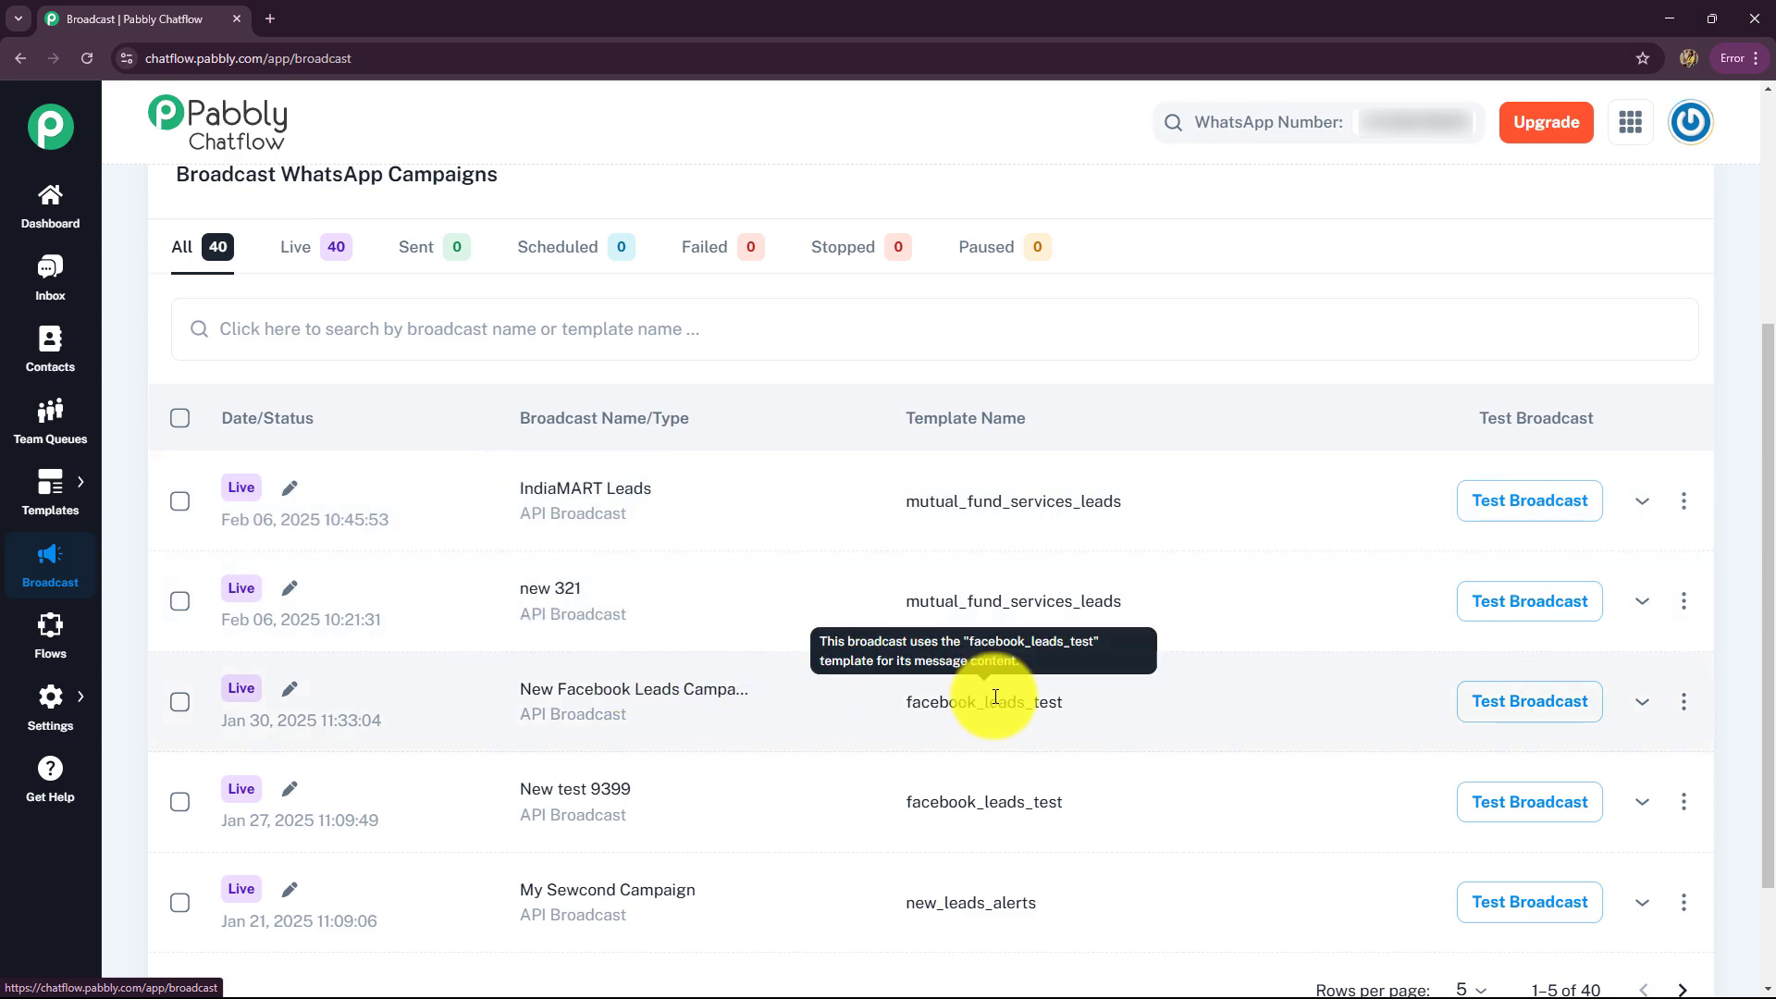
{"action": "scroll", "coordinate": [995, 696], "scroll_direction": "down", "scroll_amount": 2}
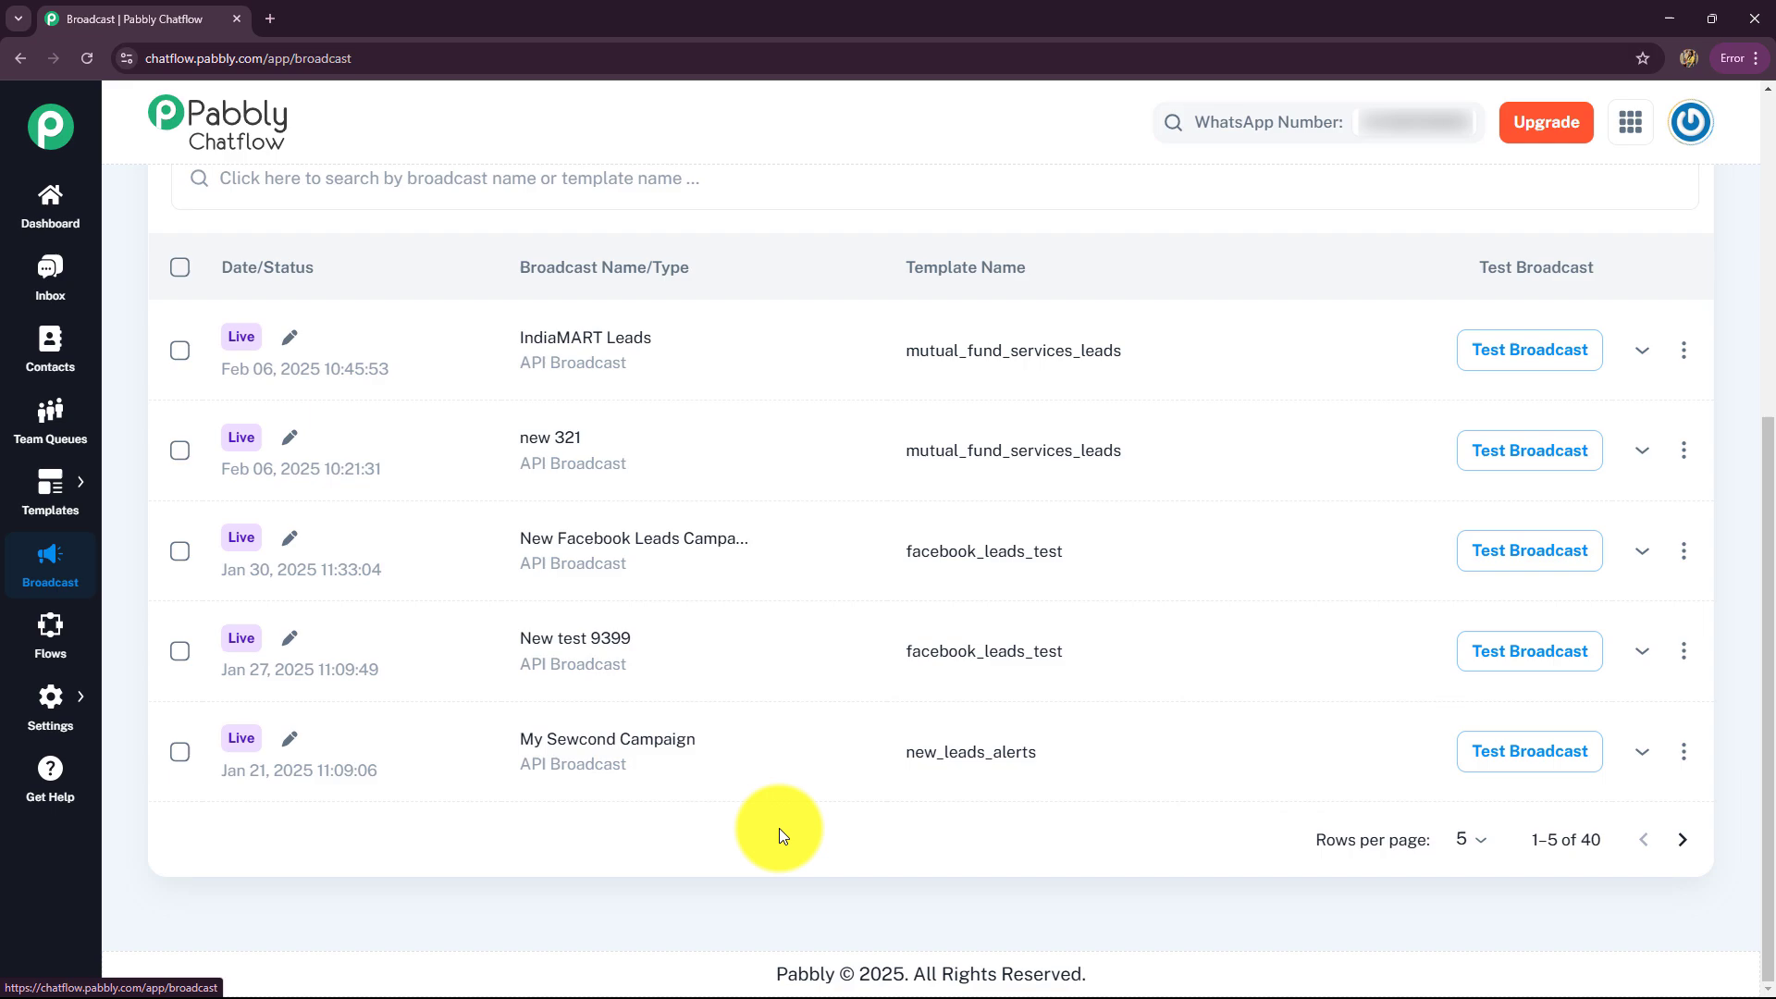
{"action": "left_click", "coordinate": [48, 636]}
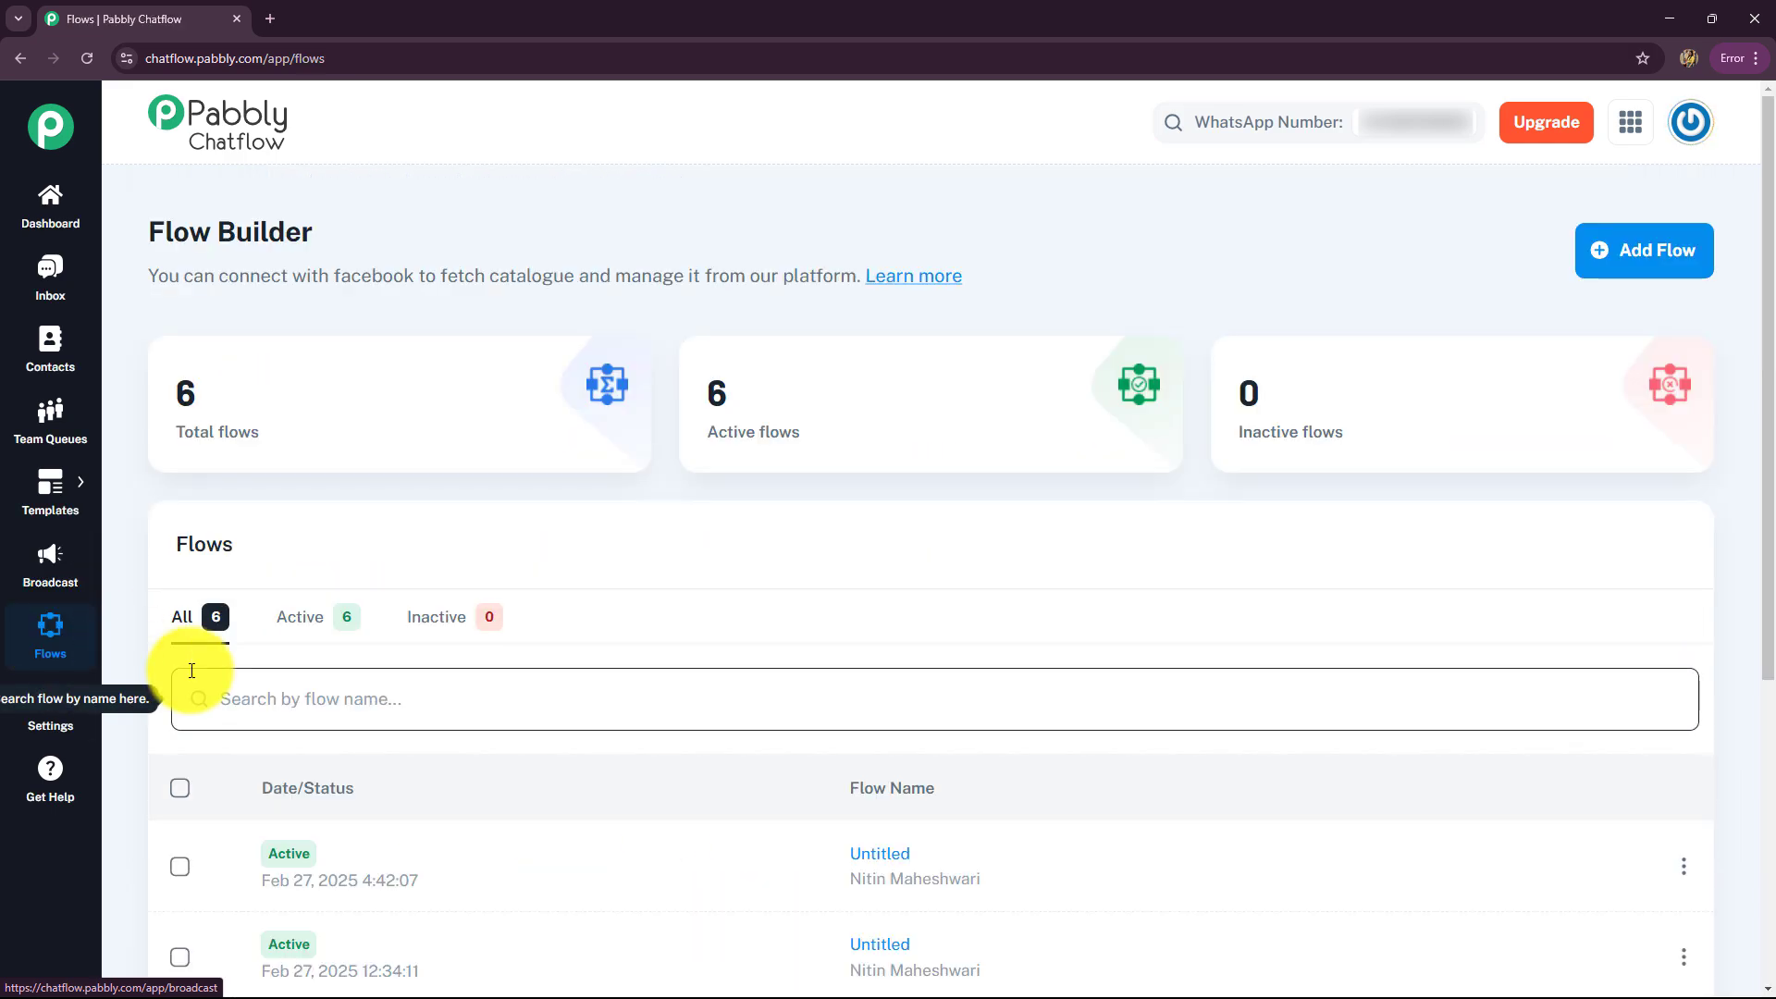
{"action": "scroll", "coordinate": [620, 634], "scroll_direction": "down", "scroll_amount": 4}
{"action": "scroll", "coordinate": [620, 634], "scroll_direction": "up", "scroll_amount": 4}
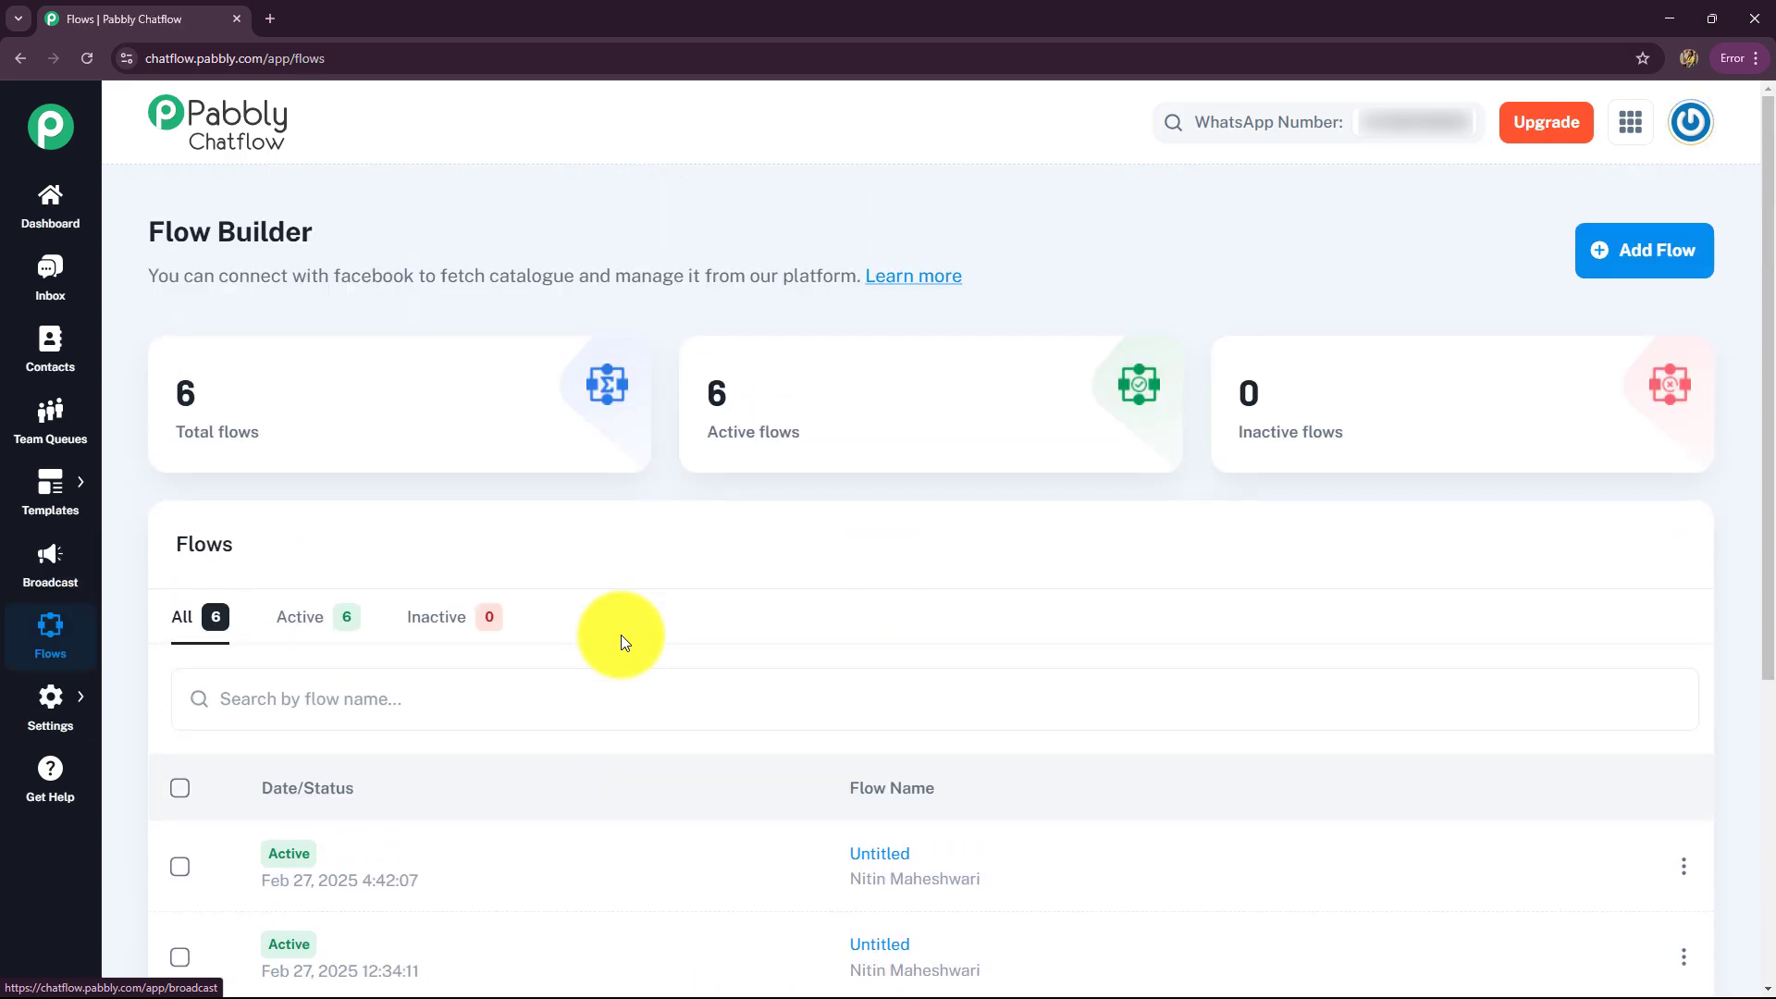
{"action": "scroll", "coordinate": [619, 628], "scroll_direction": "down", "scroll_amount": 2}
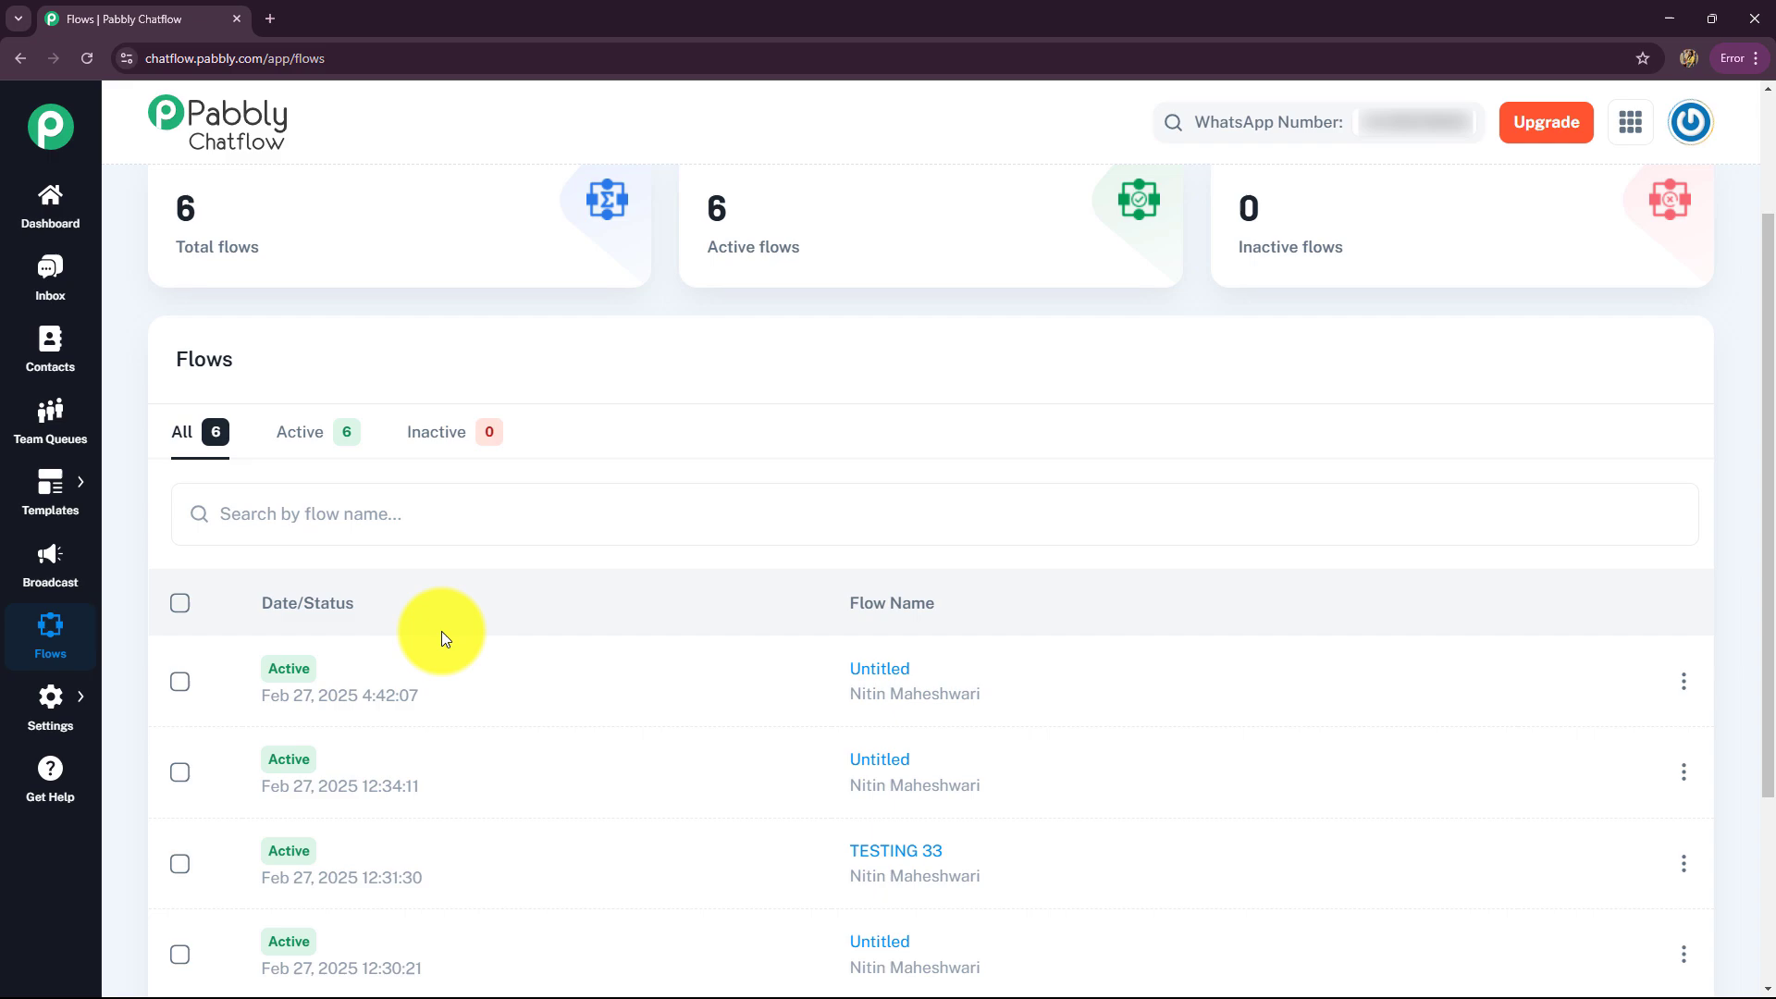
{"action": "scroll", "coordinate": [442, 630], "scroll_direction": "down", "scroll_amount": 2}
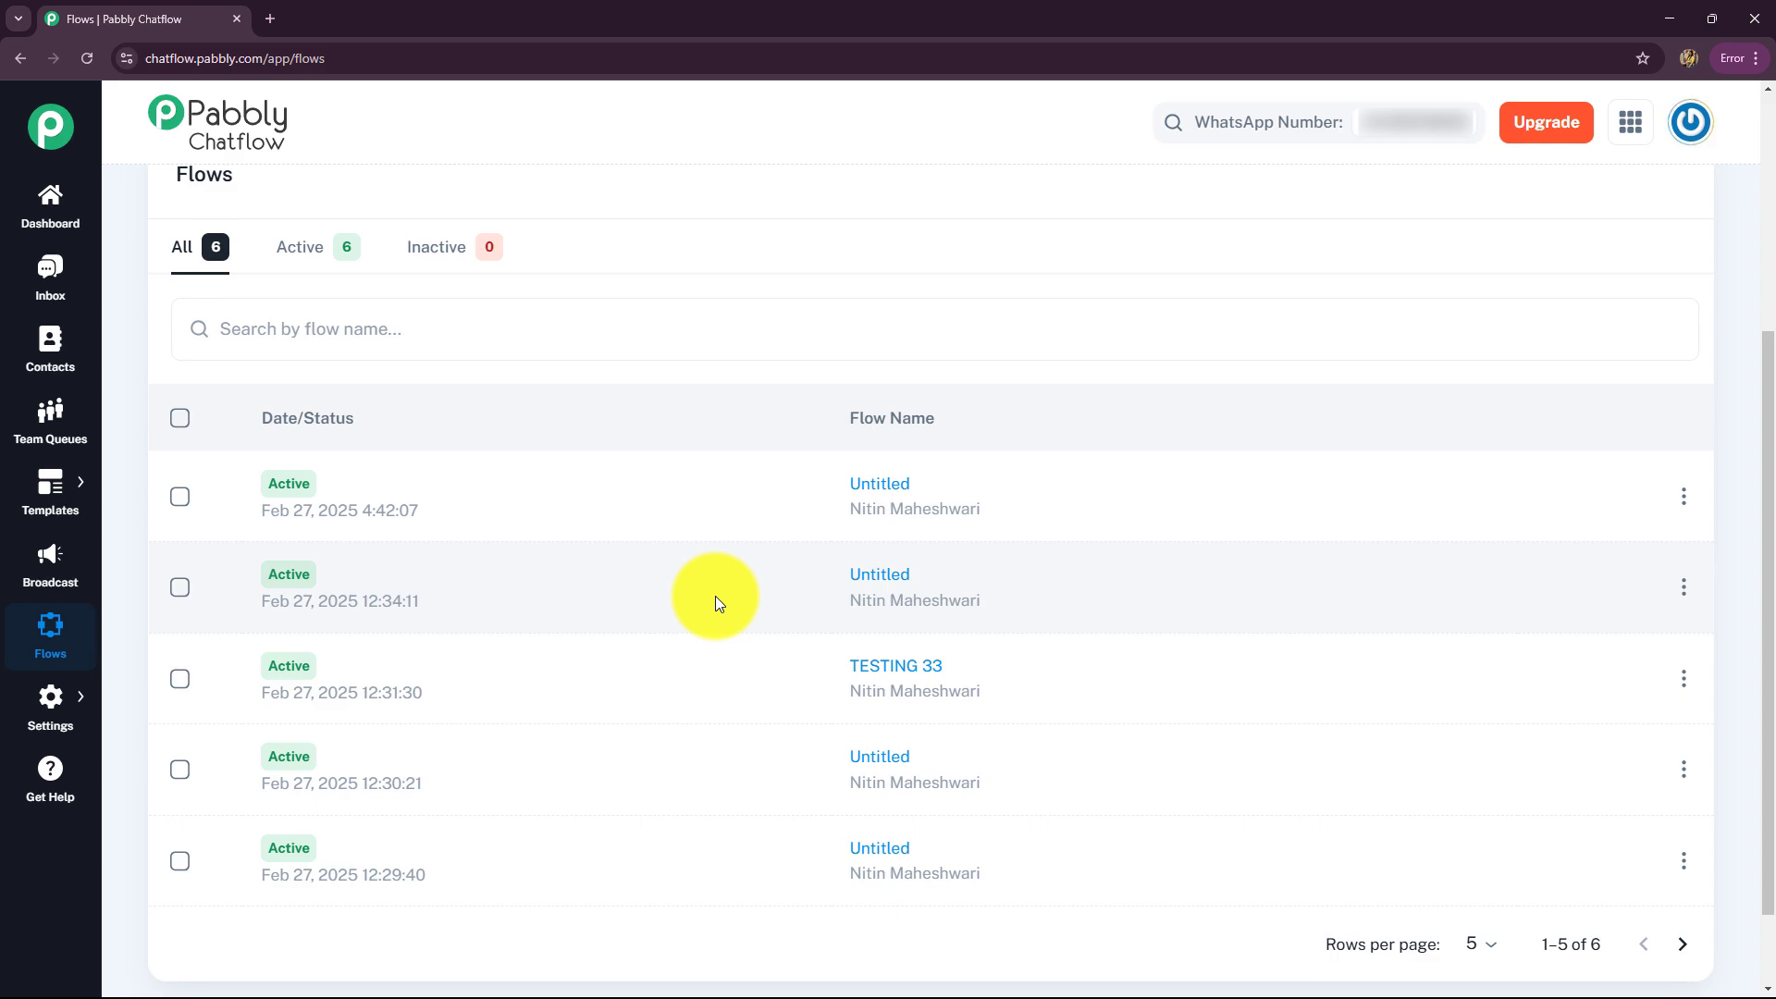
Open the Booking Appointment flow in the builder and zoom around its canvas.
{"action": "left_click", "coordinate": [714, 595]}
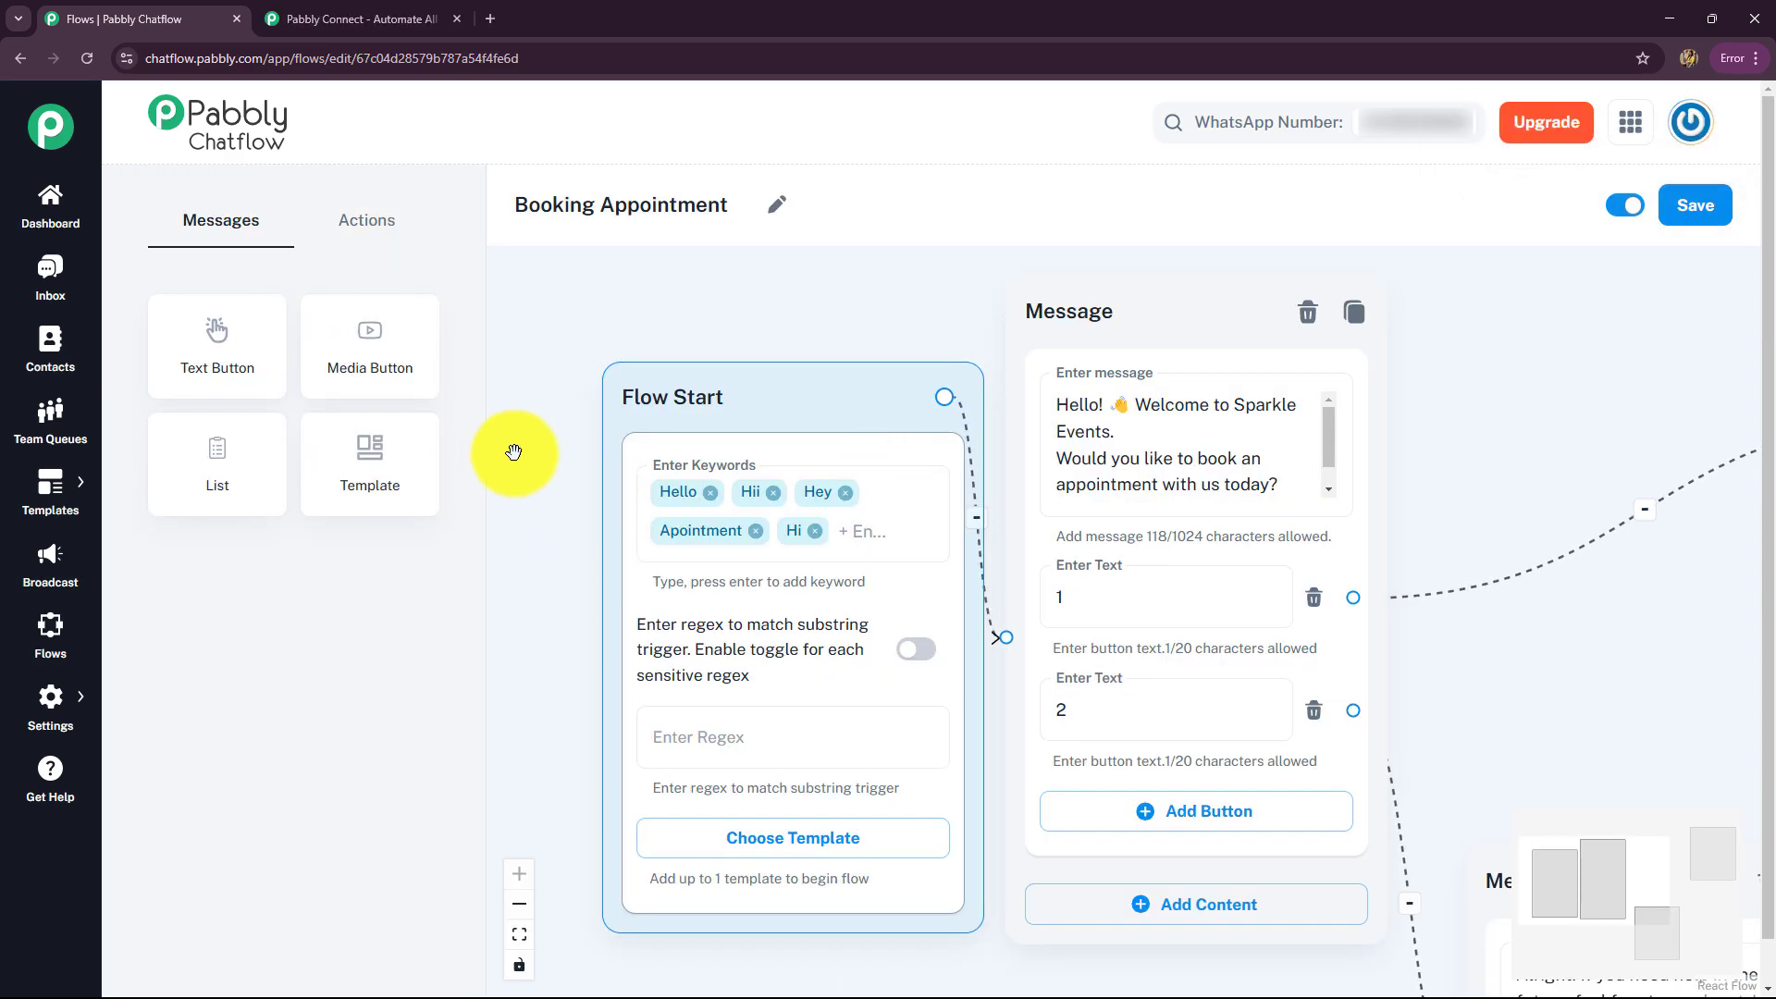
{"action": "scroll", "coordinate": [492, 448], "scroll_direction": "down", "scroll_amount": 2}
{"action": "scroll", "coordinate": [499, 481], "scroll_direction": "down", "scroll_amount": 1}
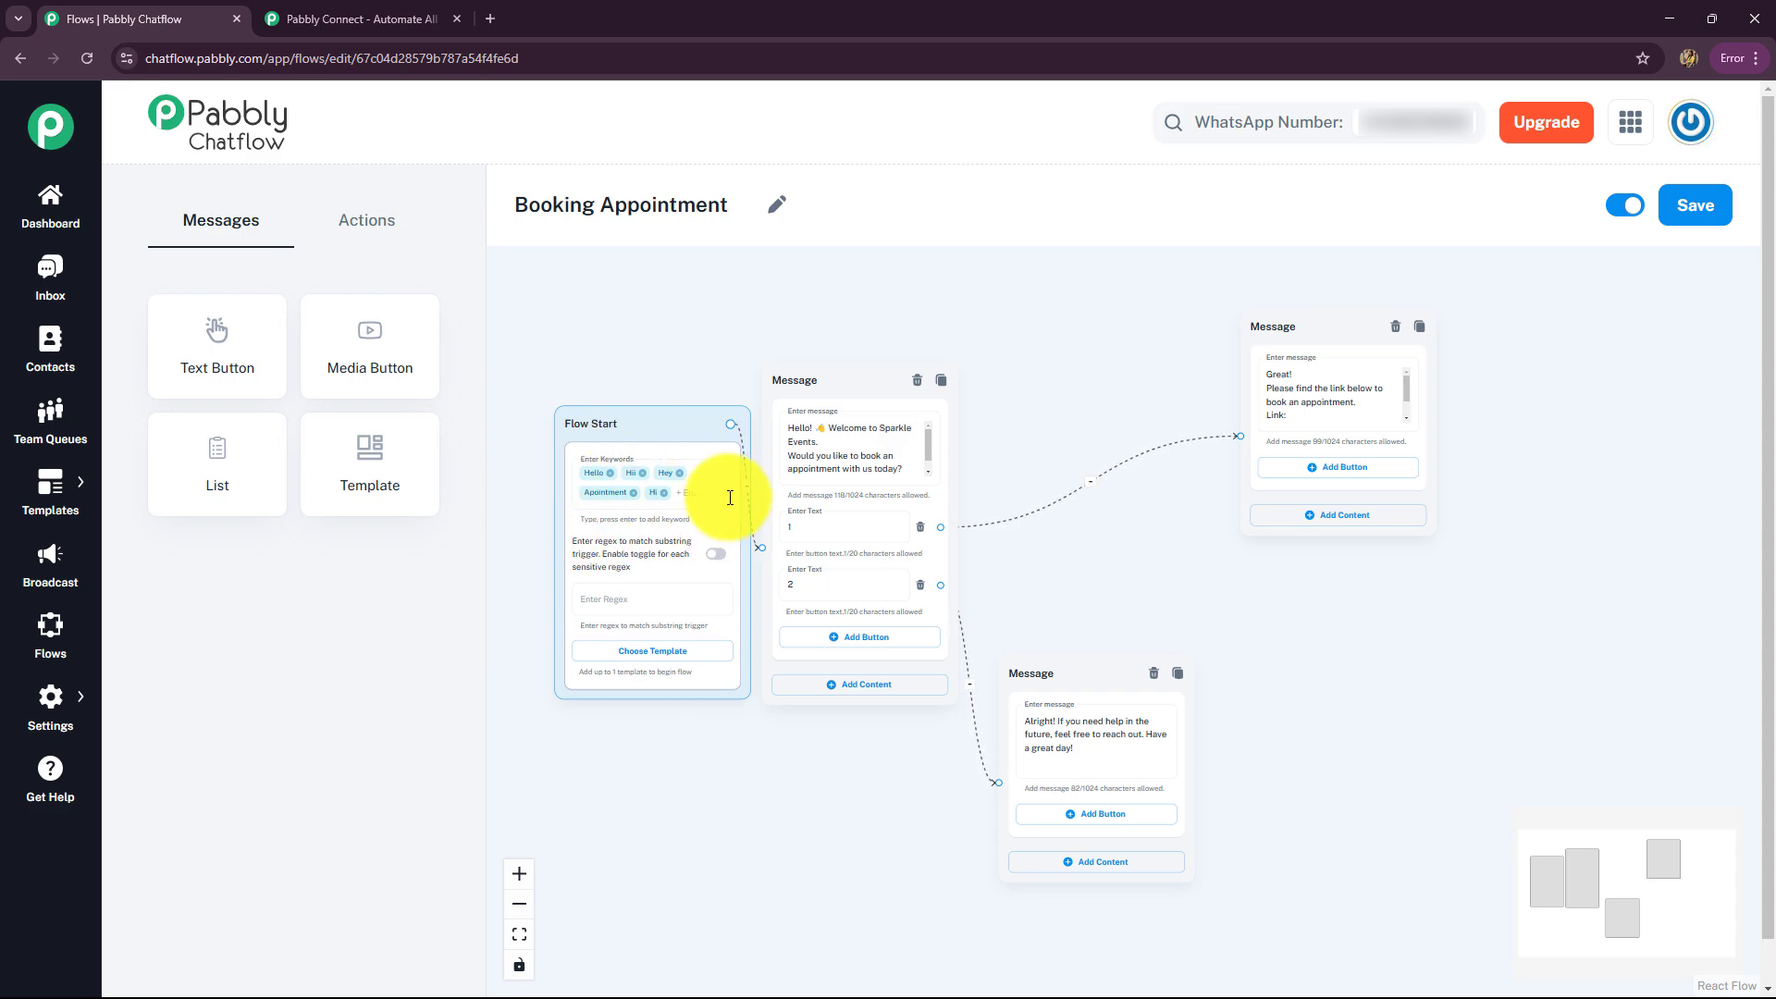
{"action": "scroll", "coordinate": [647, 509], "scroll_direction": "up", "scroll_amount": 1}
{"action": "scroll", "coordinate": [592, 490], "scroll_direction": "up", "scroll_amount": 2}
Move Flow Start toward the first Message node, and shift that Message node right to clear it.
{"action": "mouse_move", "coordinate": [614, 365]}
{"action": "left_mouse_down"}
{"action": "mouse_move", "coordinate": [681, 382]}
{"action": "mouse_move", "coordinate": [655, 379]}
{"action": "left_mouse_up"}
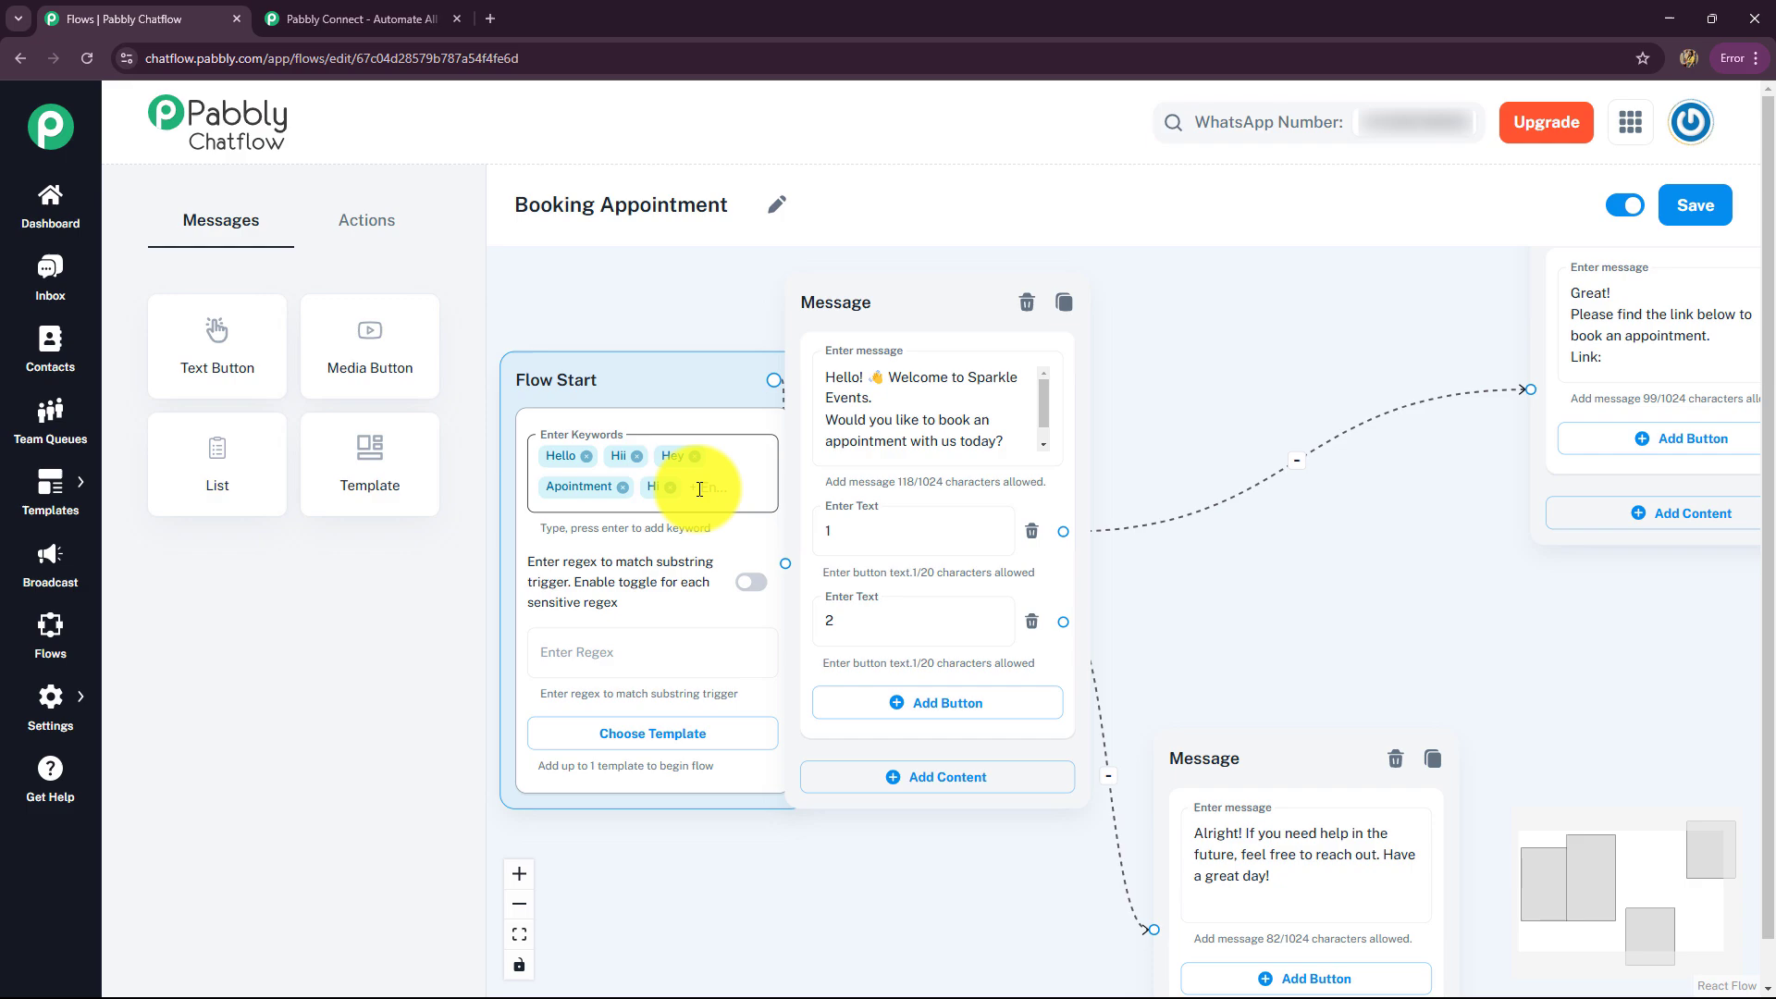
{"action": "mouse_move", "coordinate": [860, 379]}
{"action": "mouse_move", "coordinate": [991, 413]}
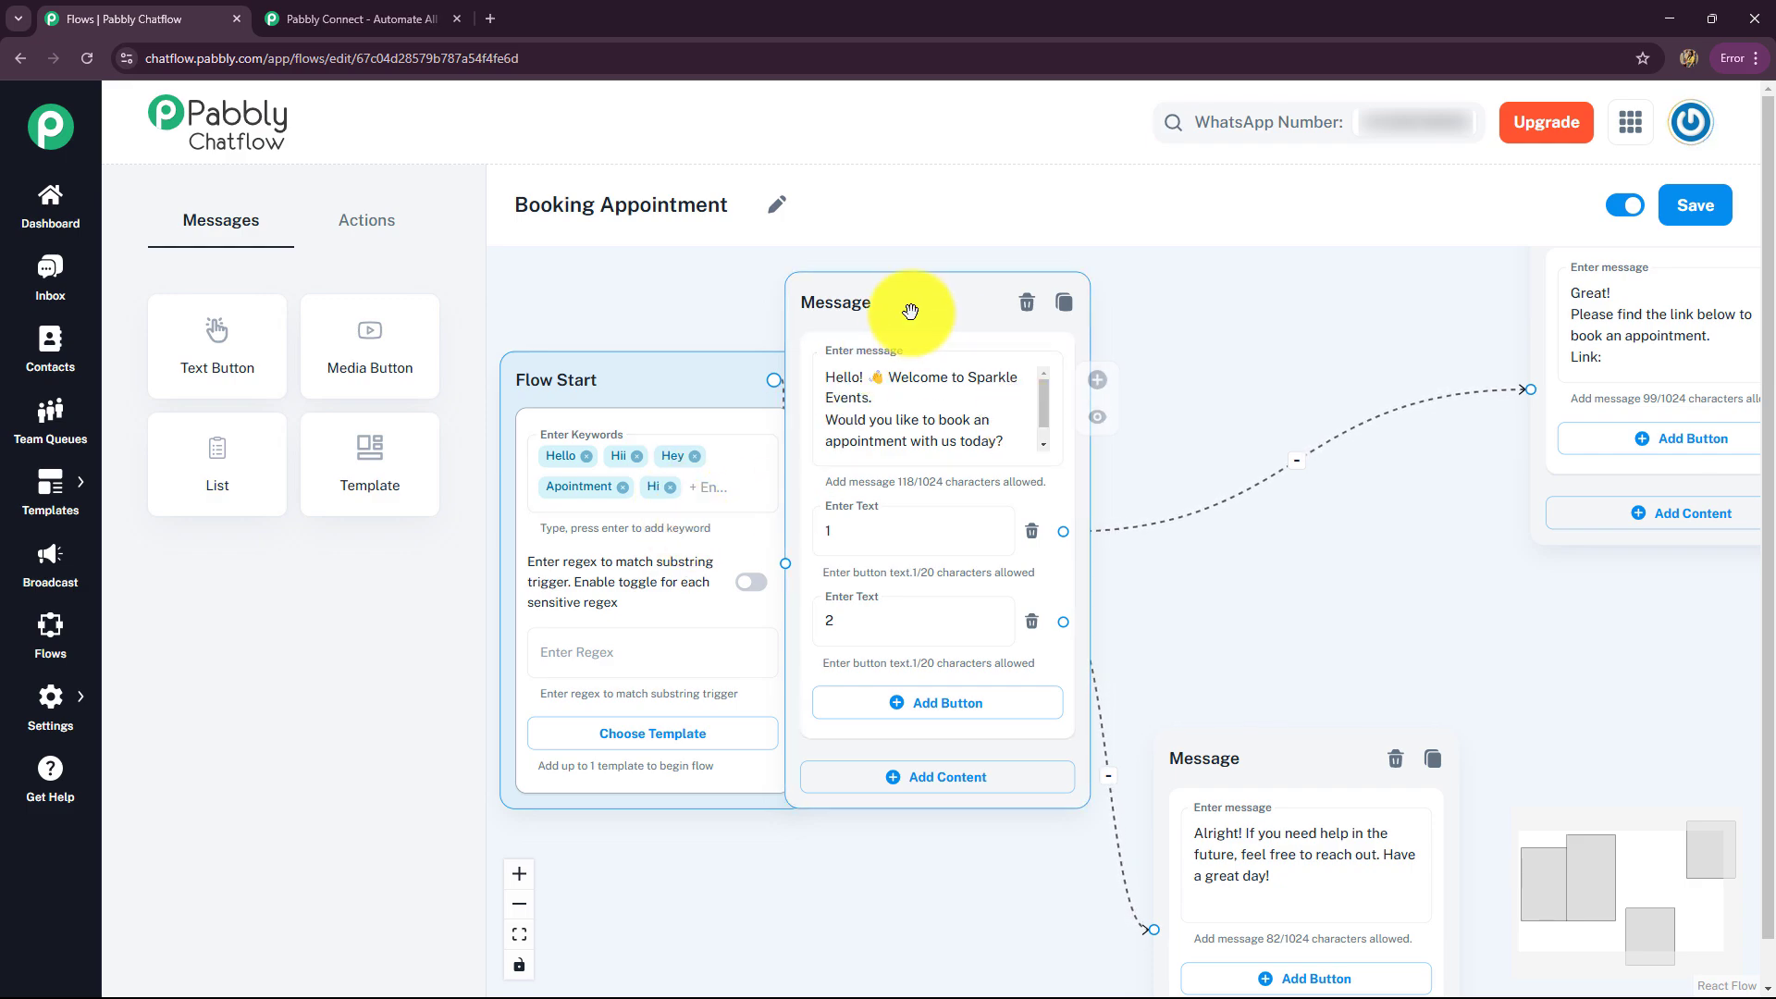
{"action": "left_click_drag", "start_coordinate": [911, 311], "coordinate": [978, 329]}
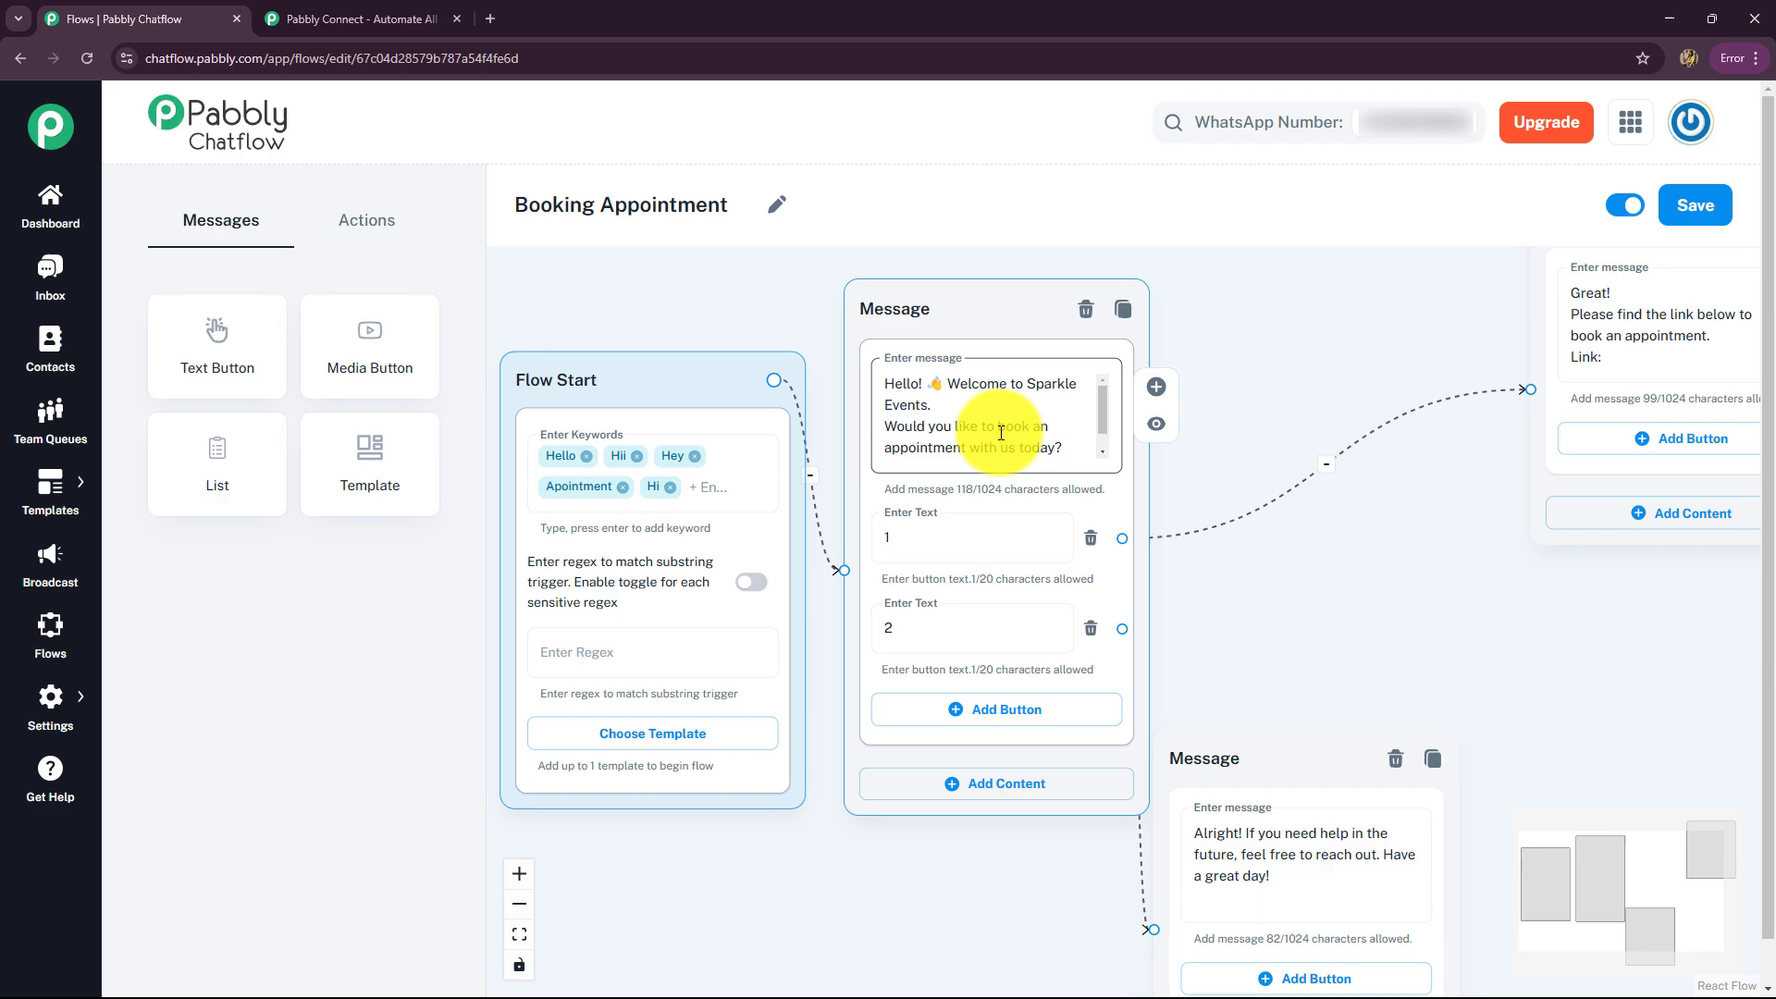
{"action": "scroll", "coordinate": [994, 467], "scroll_direction": "down", "scroll_amount": 2}
{"action": "scroll", "coordinate": [999, 474], "scroll_direction": "up", "scroll_amount": 2}
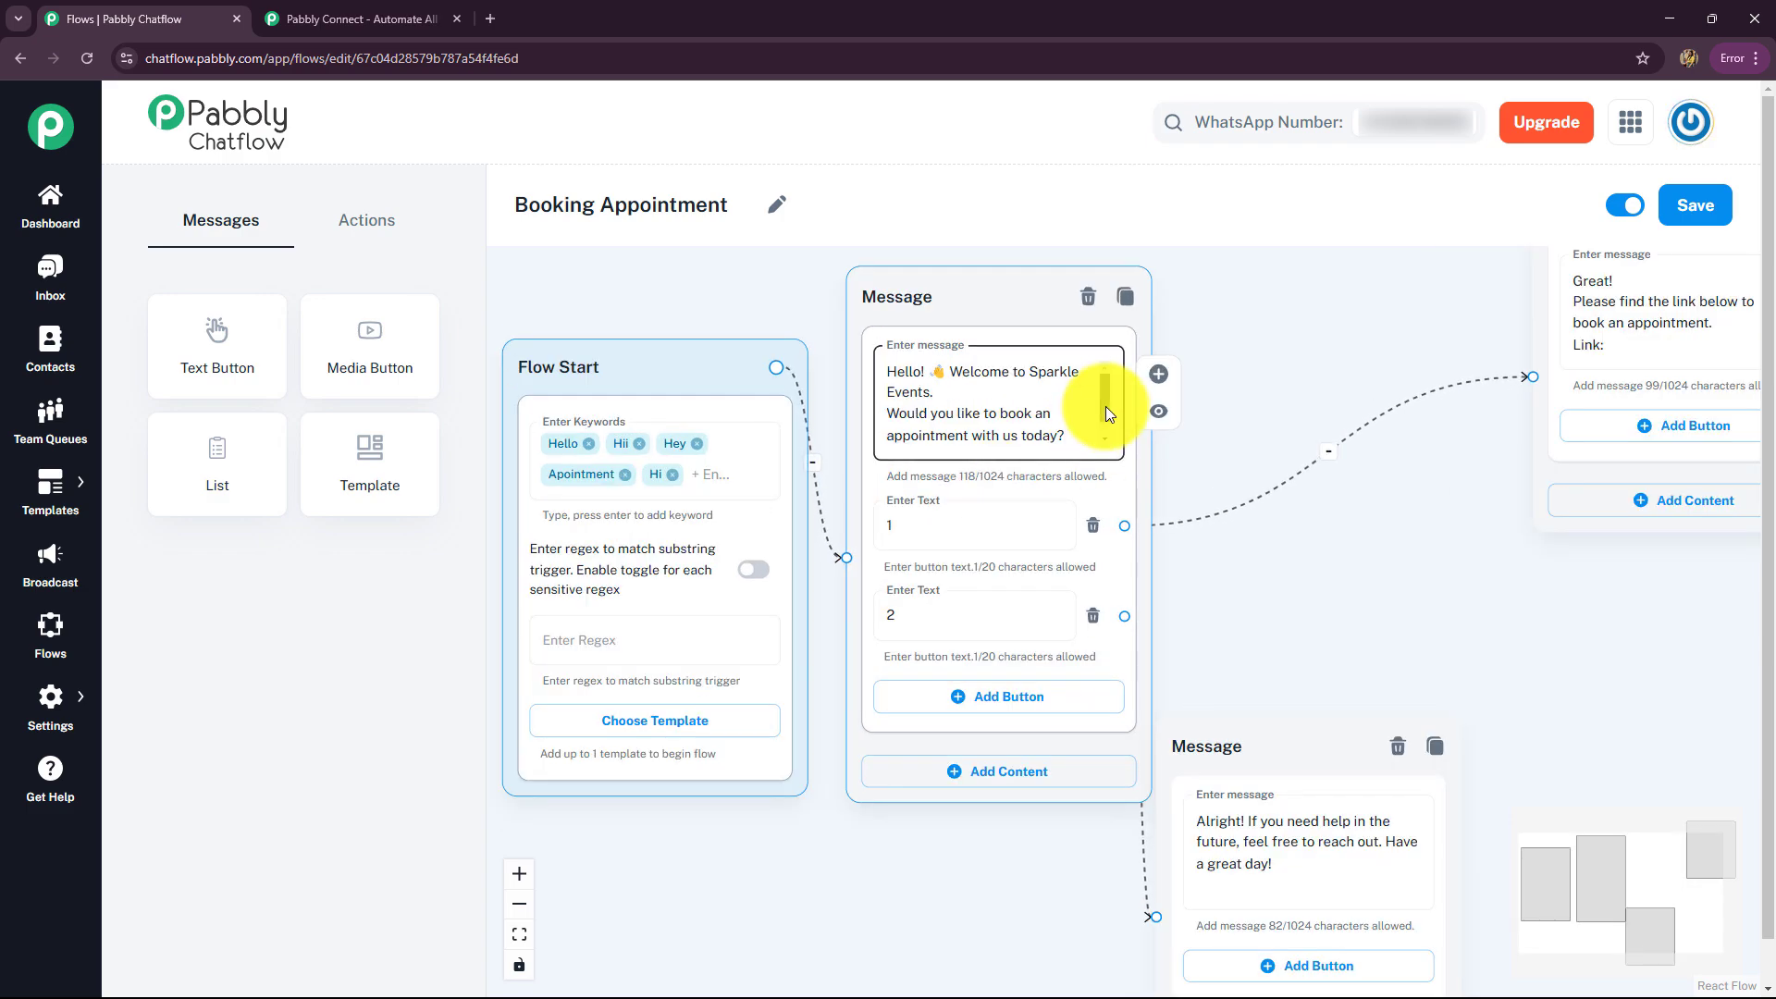
{"action": "scroll", "coordinate": [1064, 426], "scroll_direction": "down", "scroll_amount": 1}
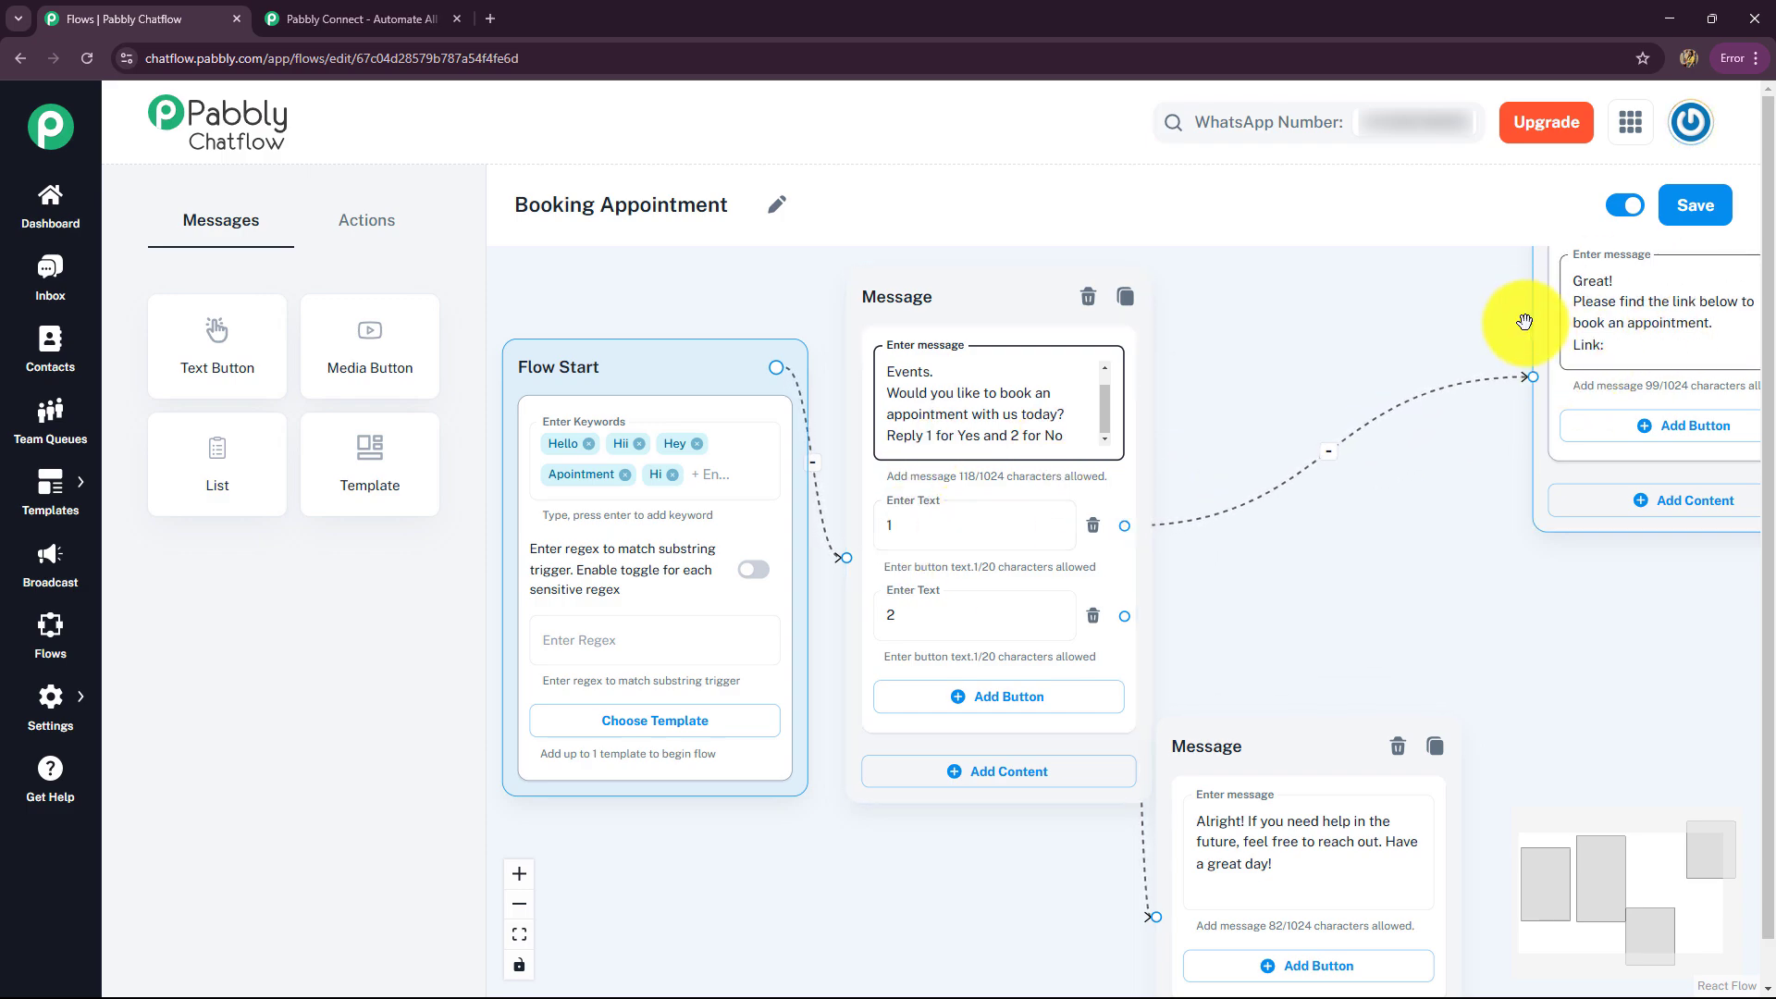
{"action": "scroll", "coordinate": [1467, 536], "scroll_direction": "up", "scroll_amount": 2}
{"action": "scroll", "coordinate": [1461, 539], "scroll_direction": "down", "scroll_amount": 4}
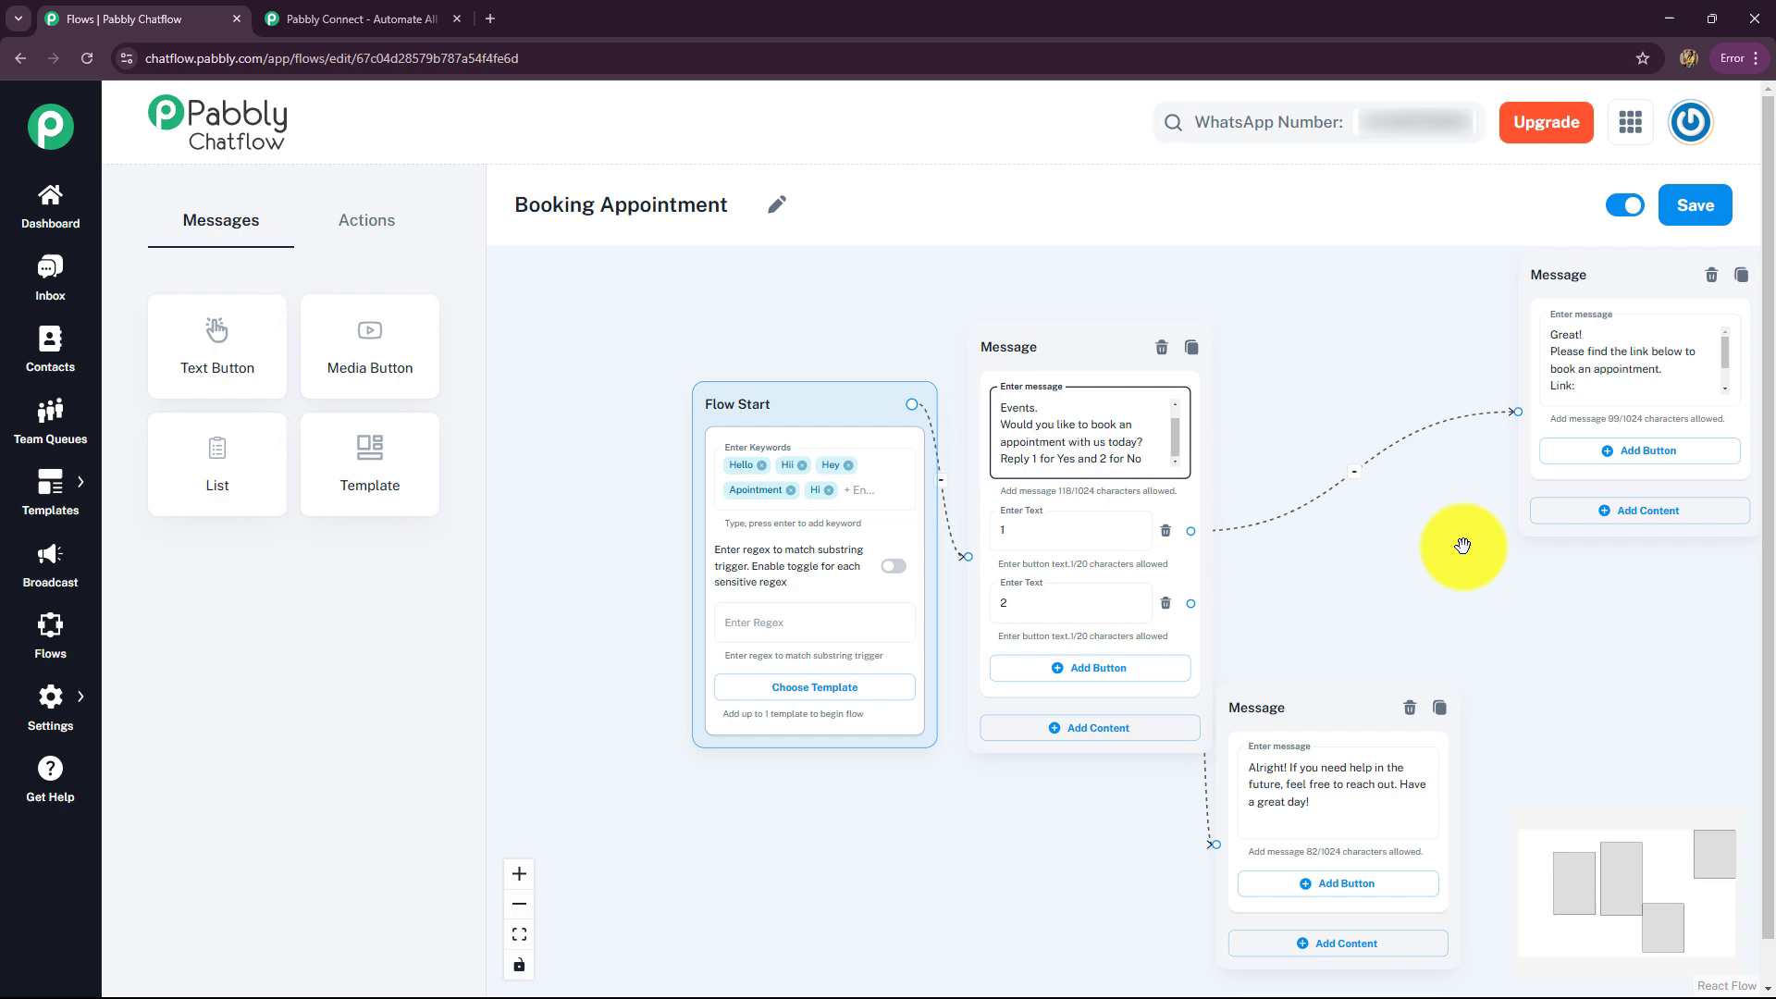